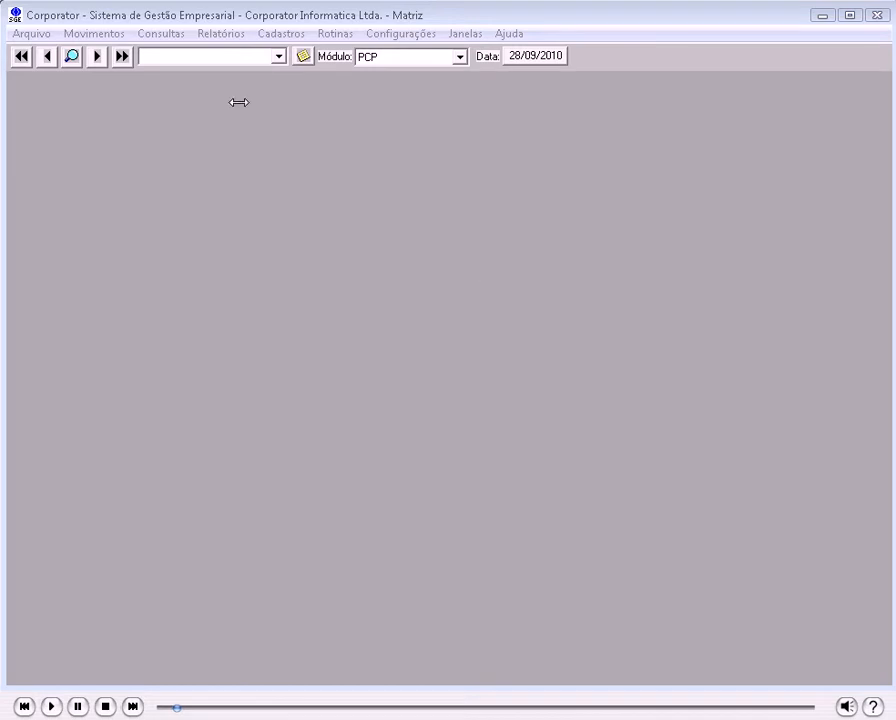
- Open the production order form and load the order issued on 28/09/2010 from the list of closed orders (Ordens de Produção Baixadas) for editing
click(104, 36)
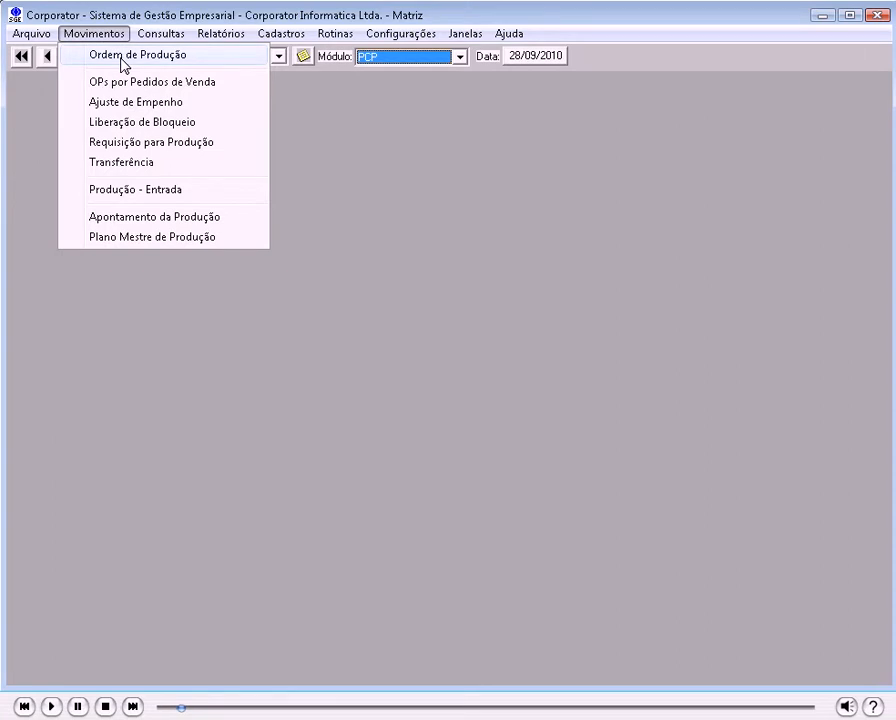
click(124, 60)
click(164, 36)
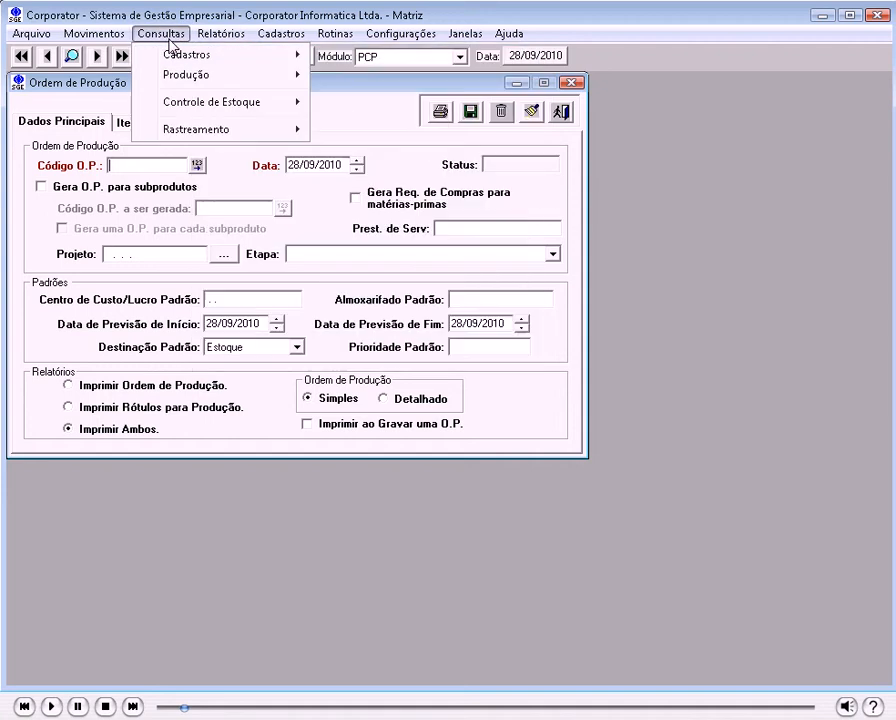
mouse_move(236, 78)
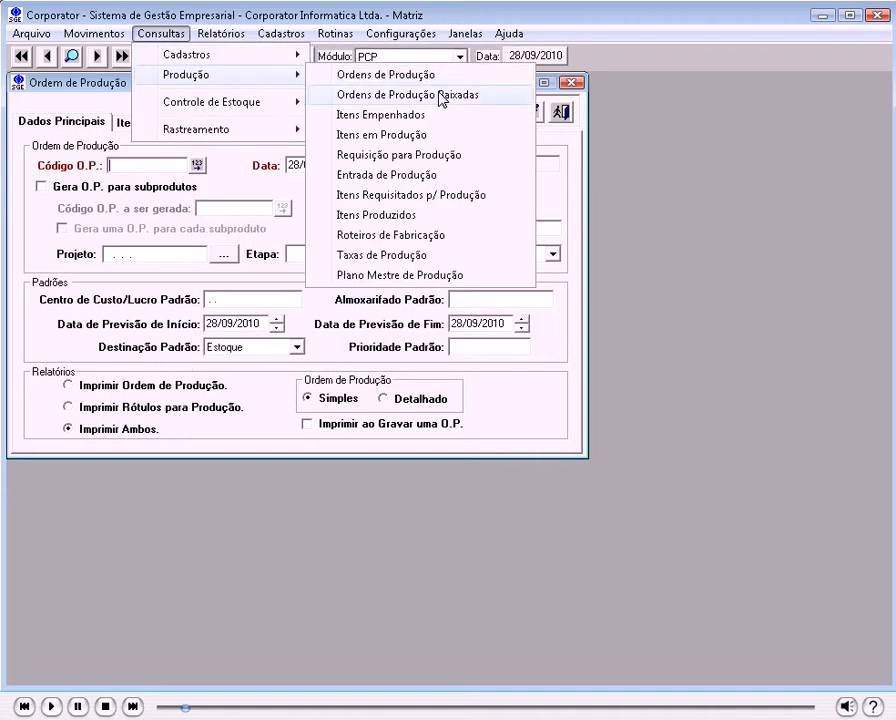
click(440, 95)
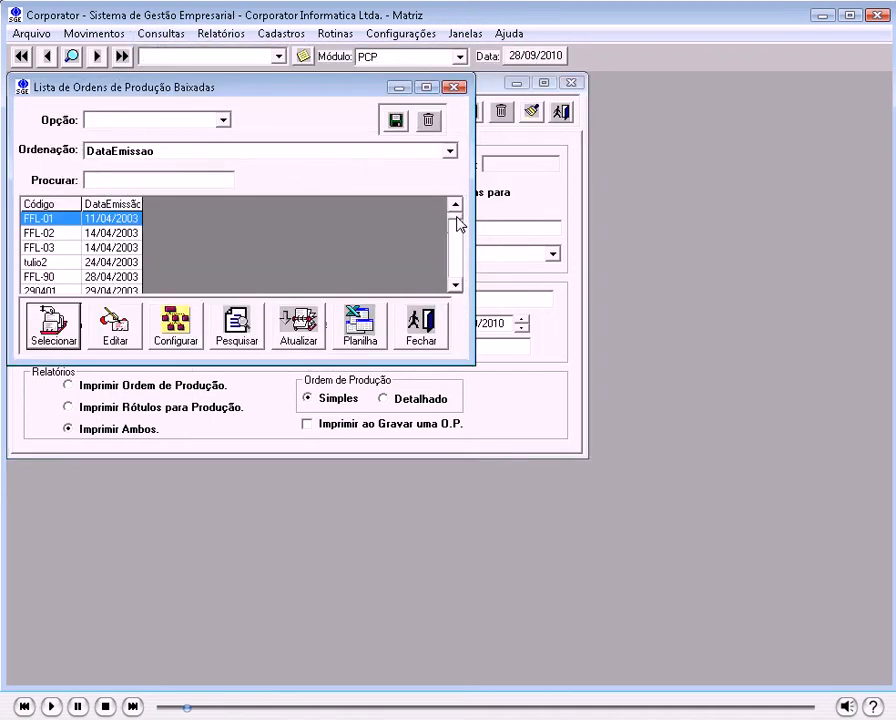
drag(456, 216, 459, 286)
click(36, 262)
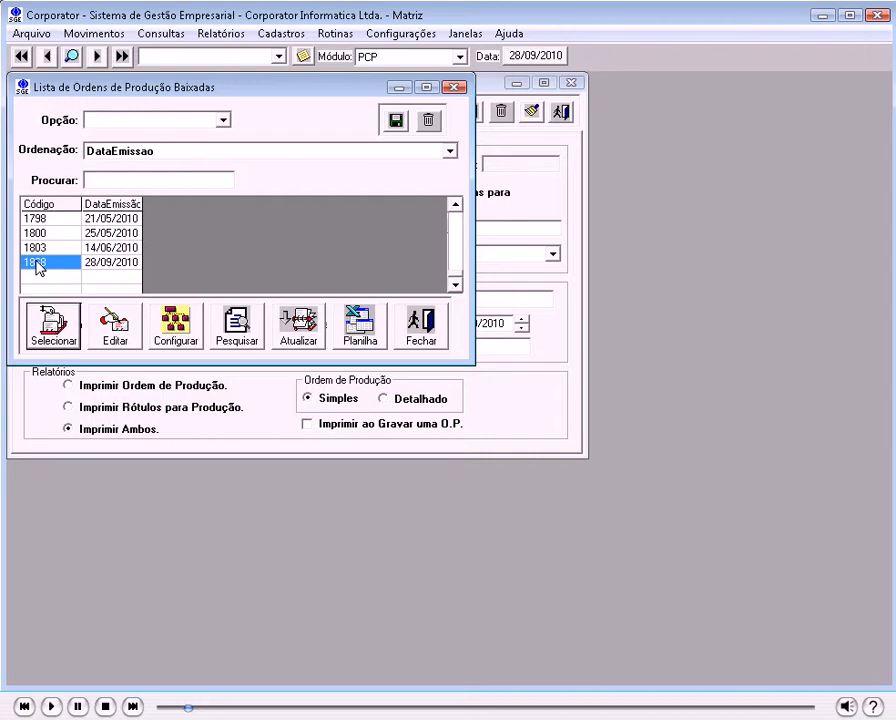
click(113, 335)
- Set the Situação of the Caneta Cristal - Azul item to Normal and save, confirming the reactivation of the production order
click(132, 122)
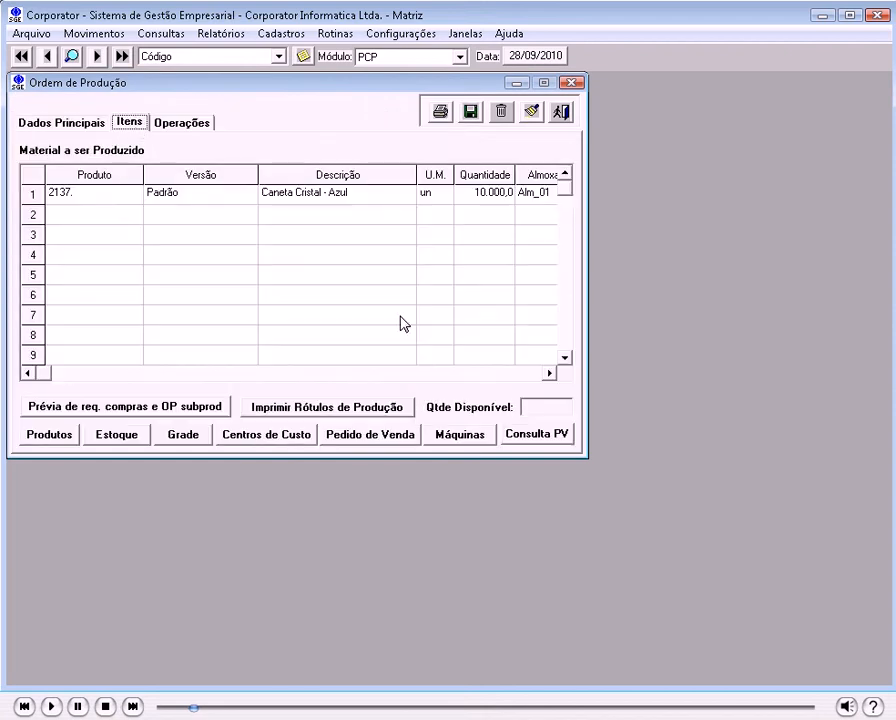
click(524, 376)
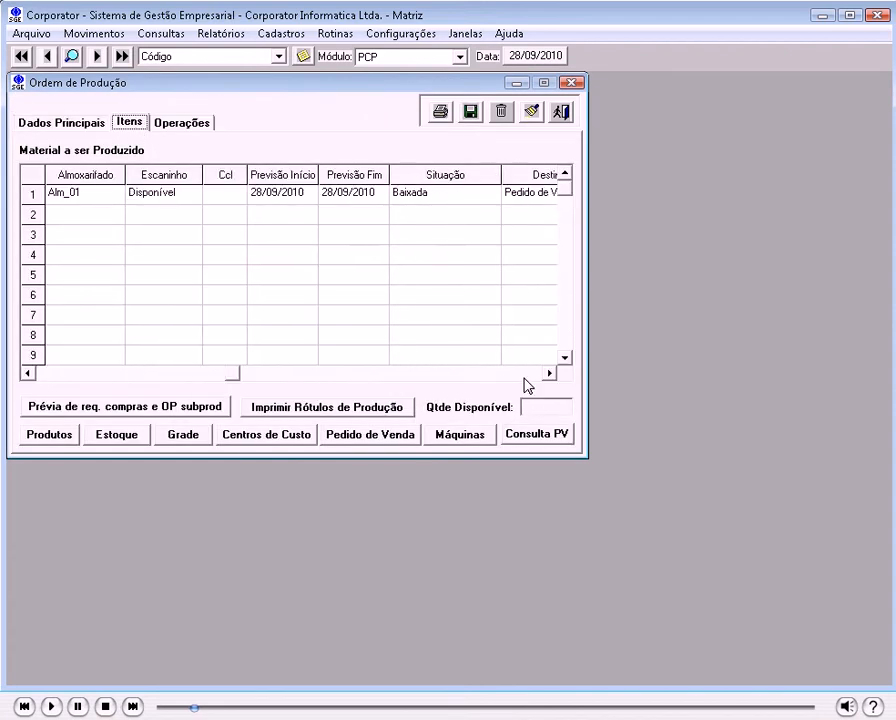
click(463, 195)
click(489, 195)
click(458, 214)
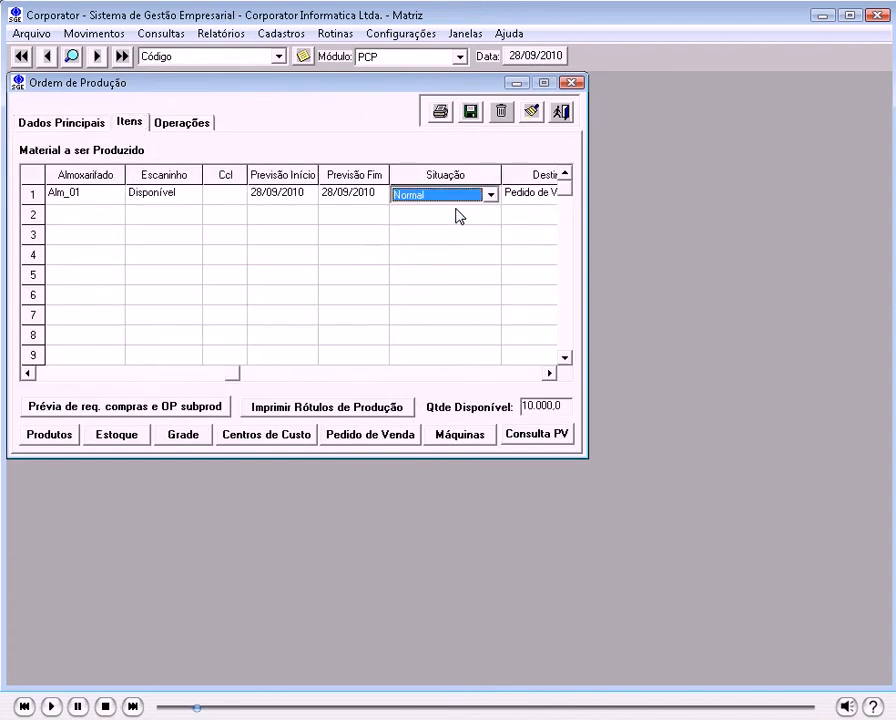
click(470, 112)
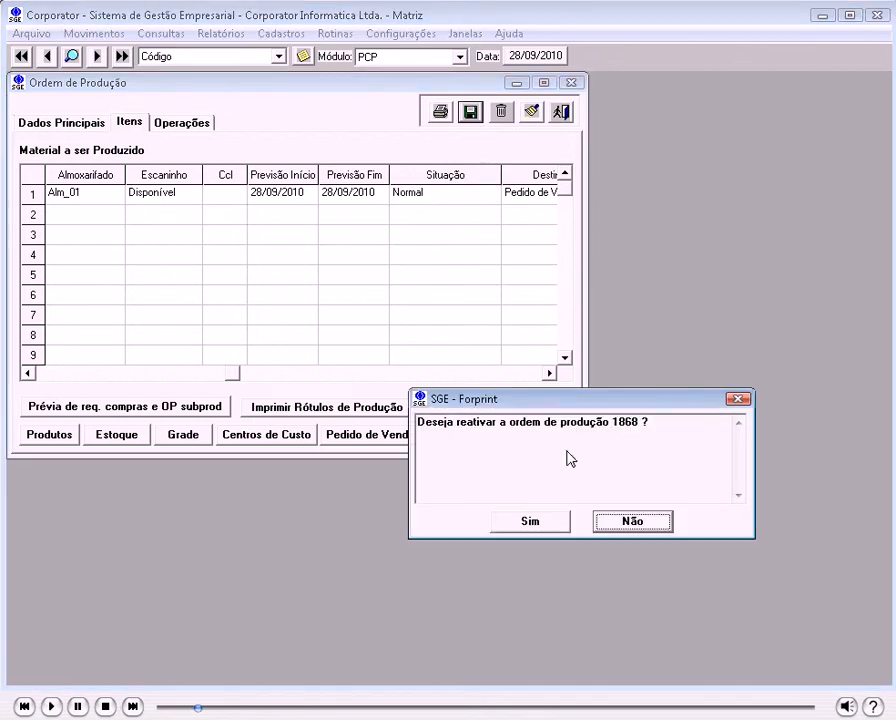
click(553, 525)
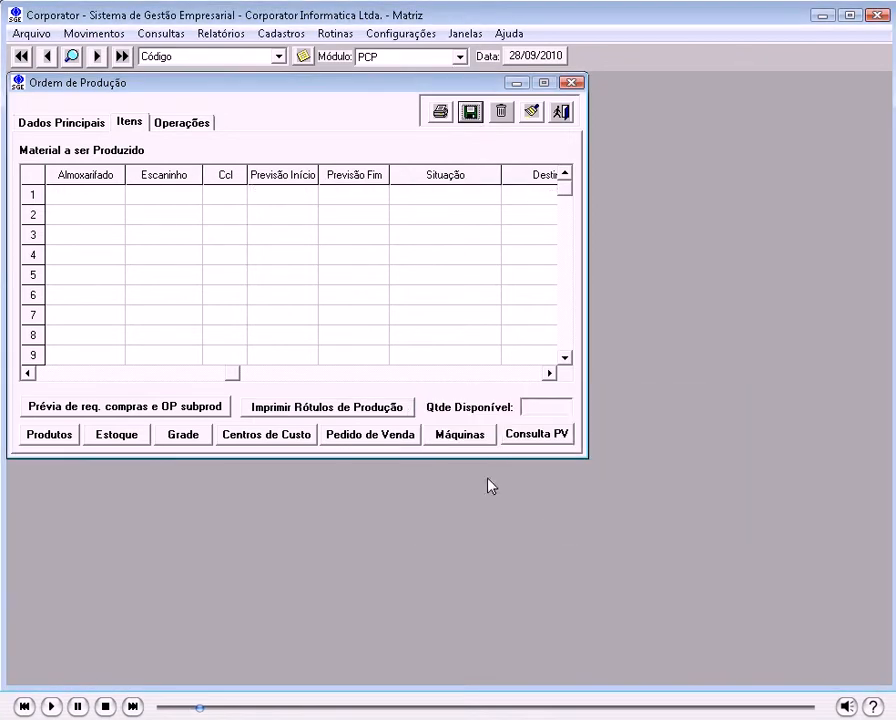
click(88, 124)
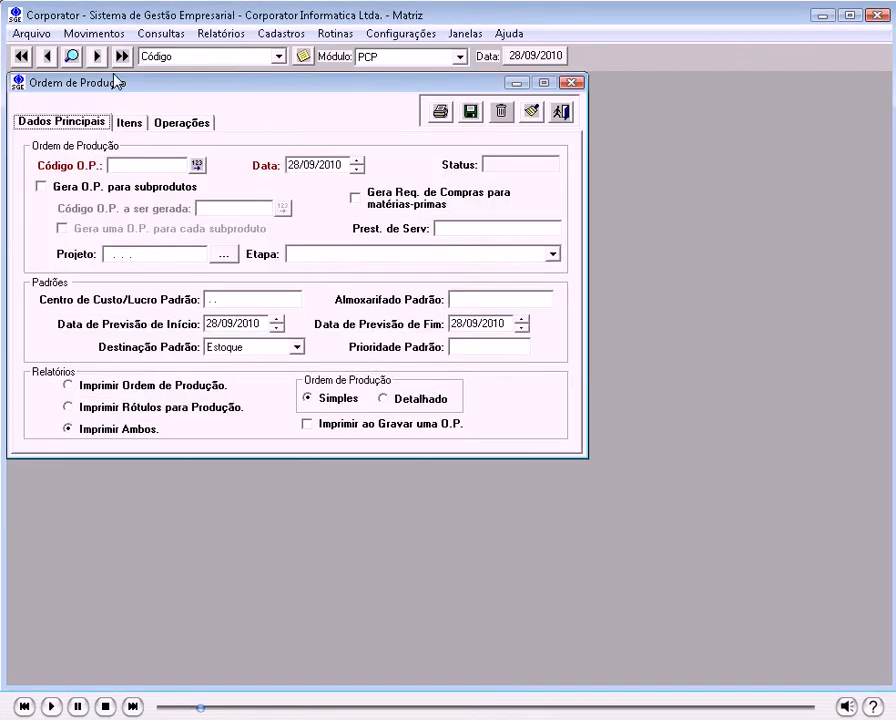
- Load the produced-material entry (Produção - Entrada) dated 28/09/2010 from its list and delete it, confirming the exclusion
click(90, 34)
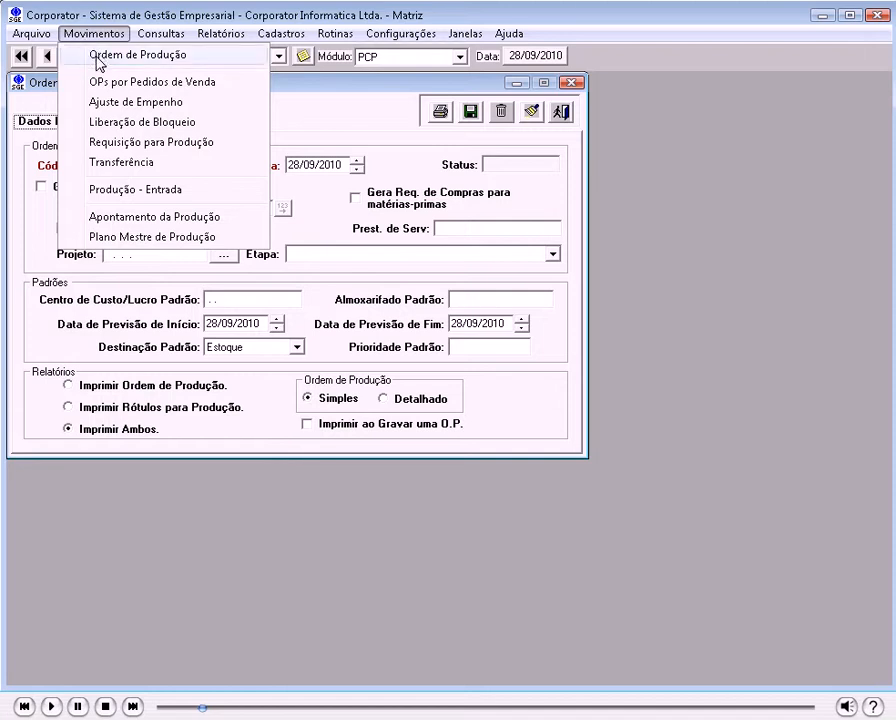
click(128, 195)
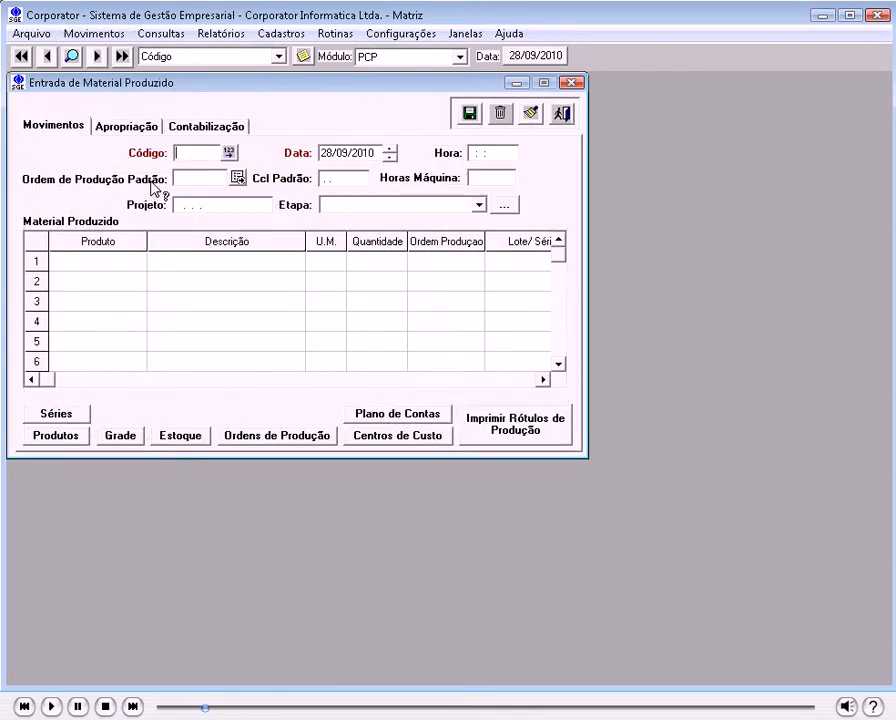
click(147, 158)
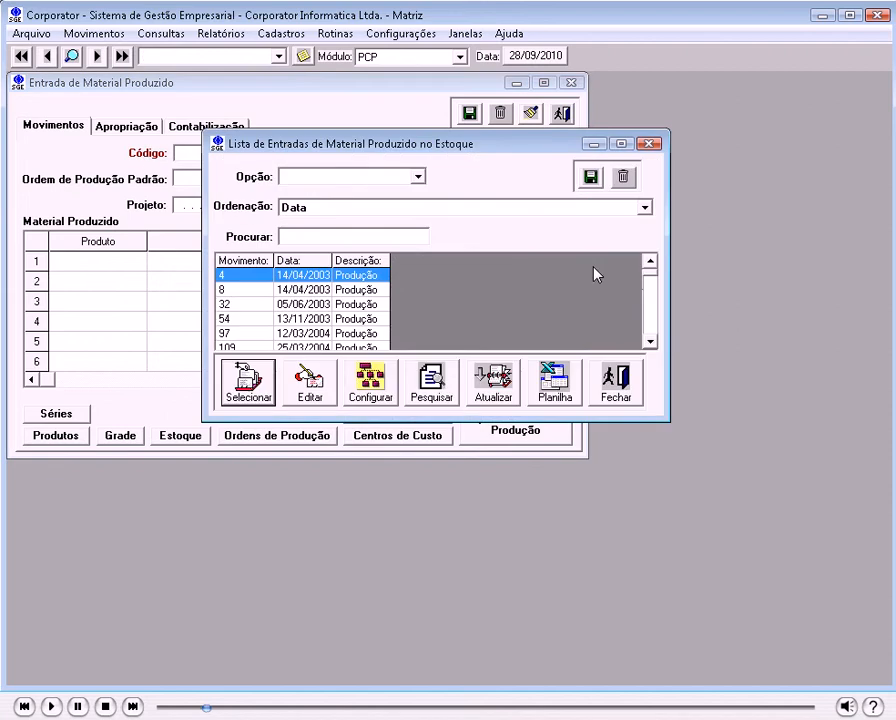
drag(654, 274, 661, 354)
click(243, 318)
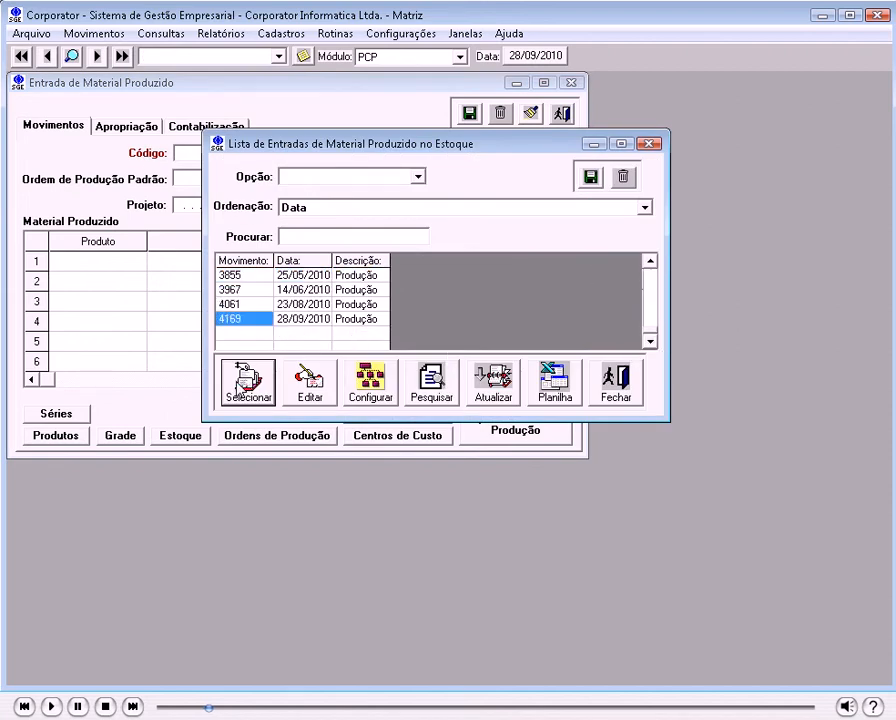
click(245, 385)
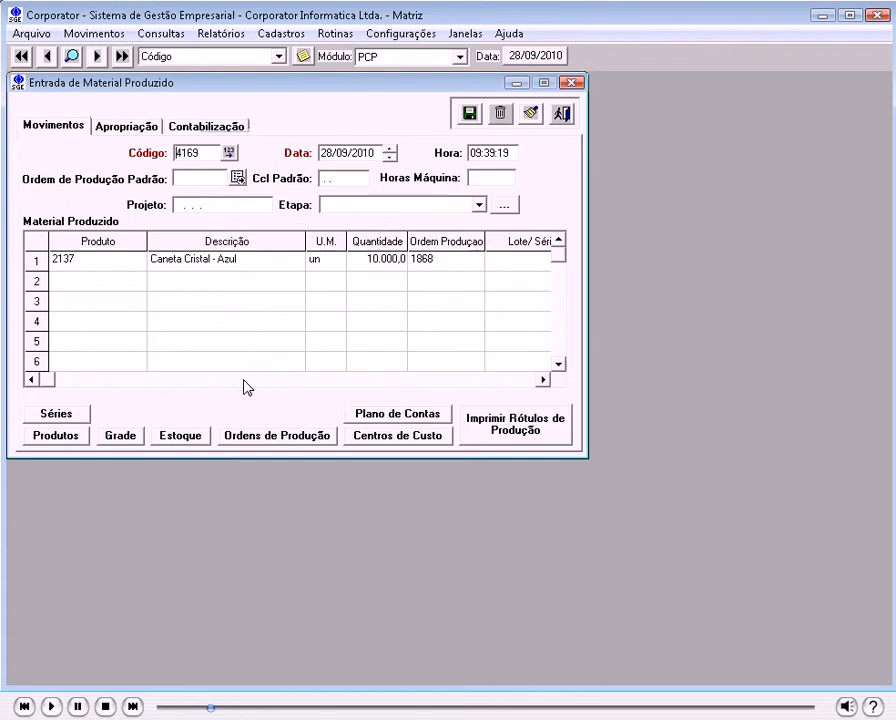
click(503, 113)
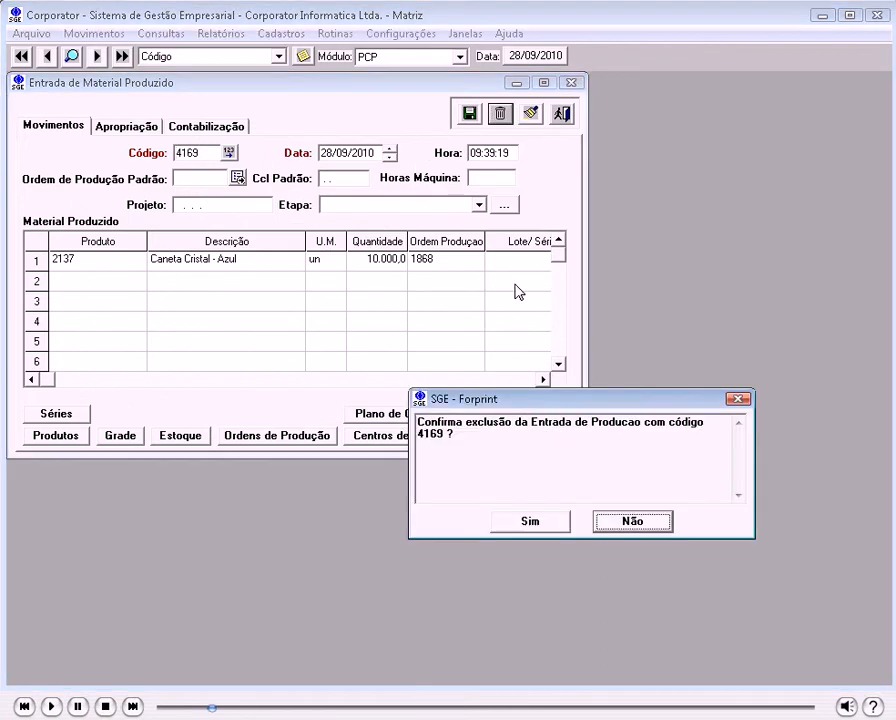
click(532, 523)
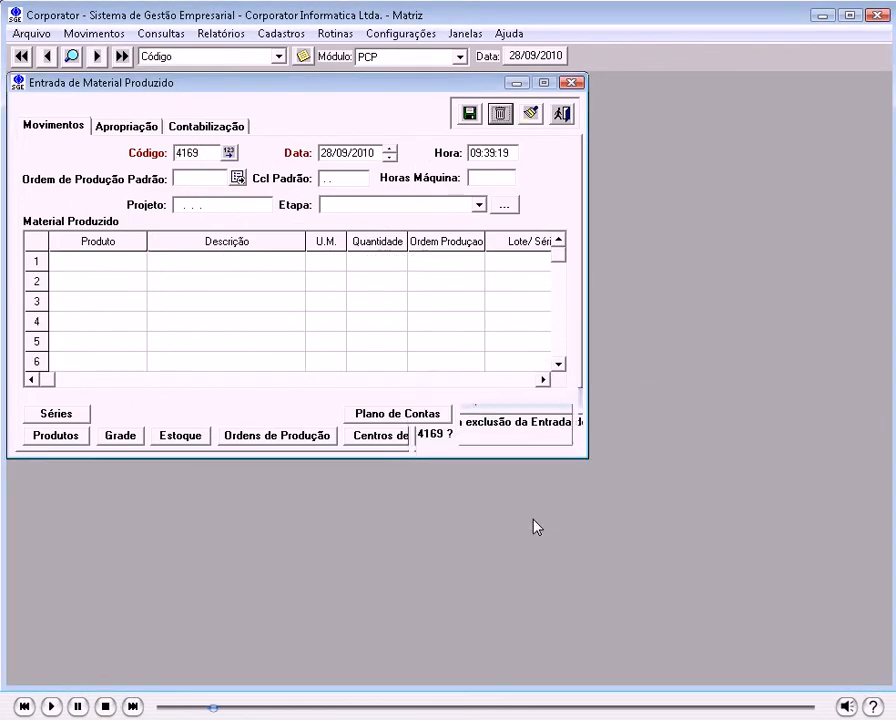
- Bring up the last material requisition for production (Requisição para Produção) and delete it, confirming the exclusion
click(100, 35)
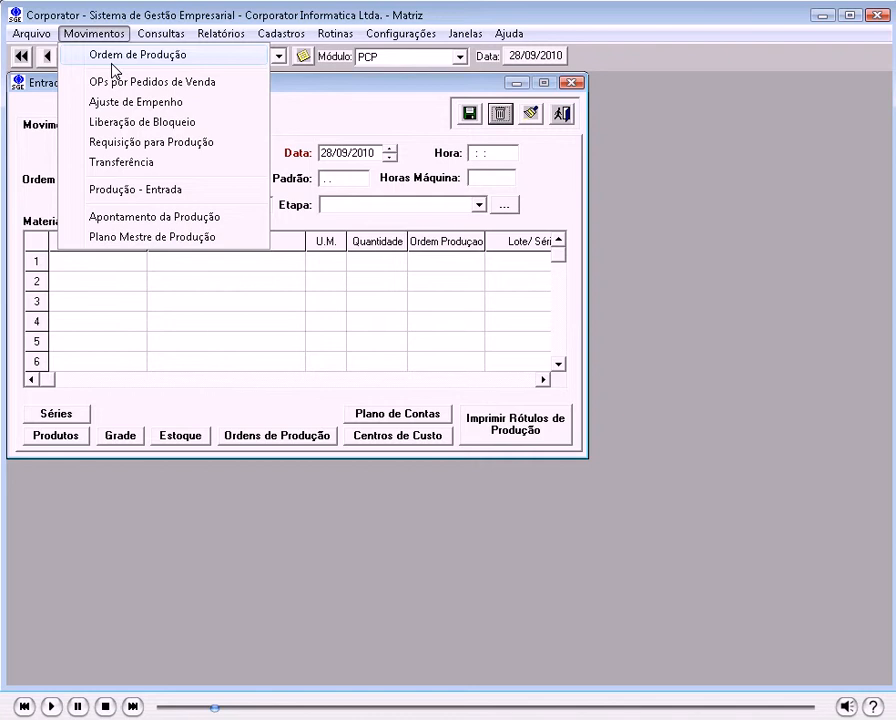
click(126, 151)
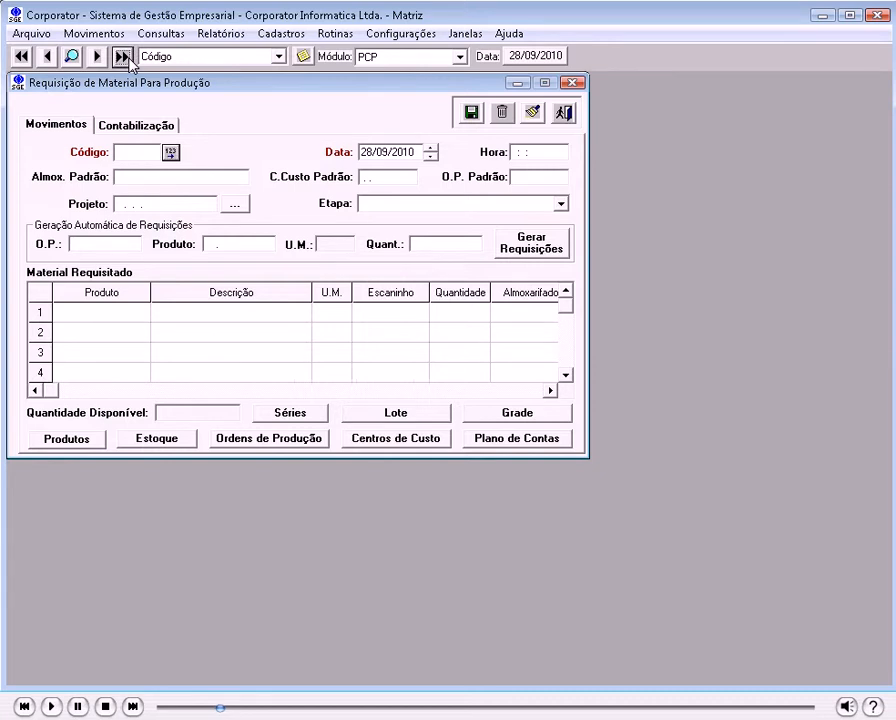
click(123, 57)
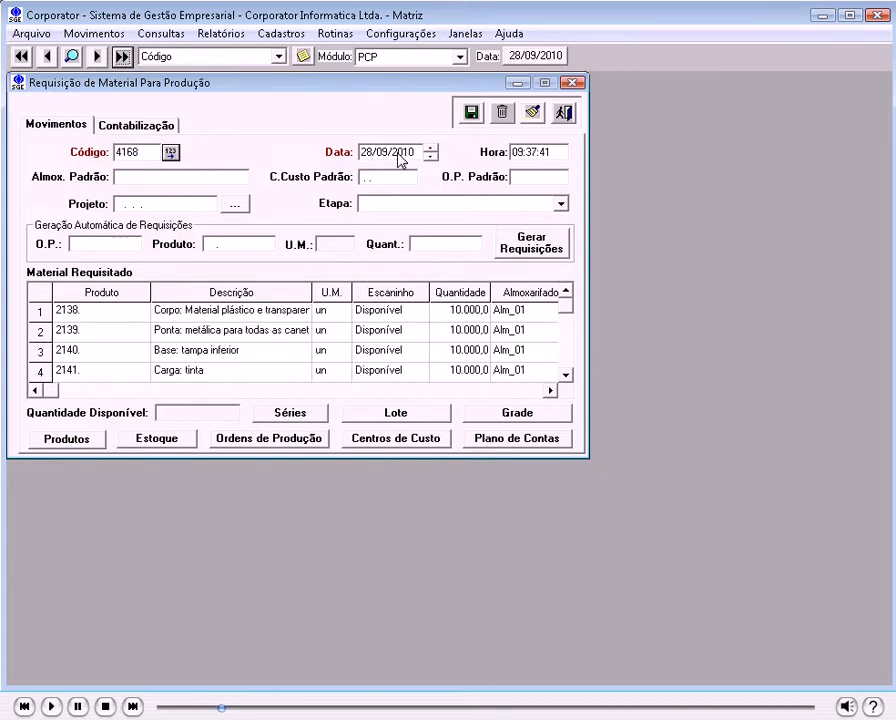
click(502, 113)
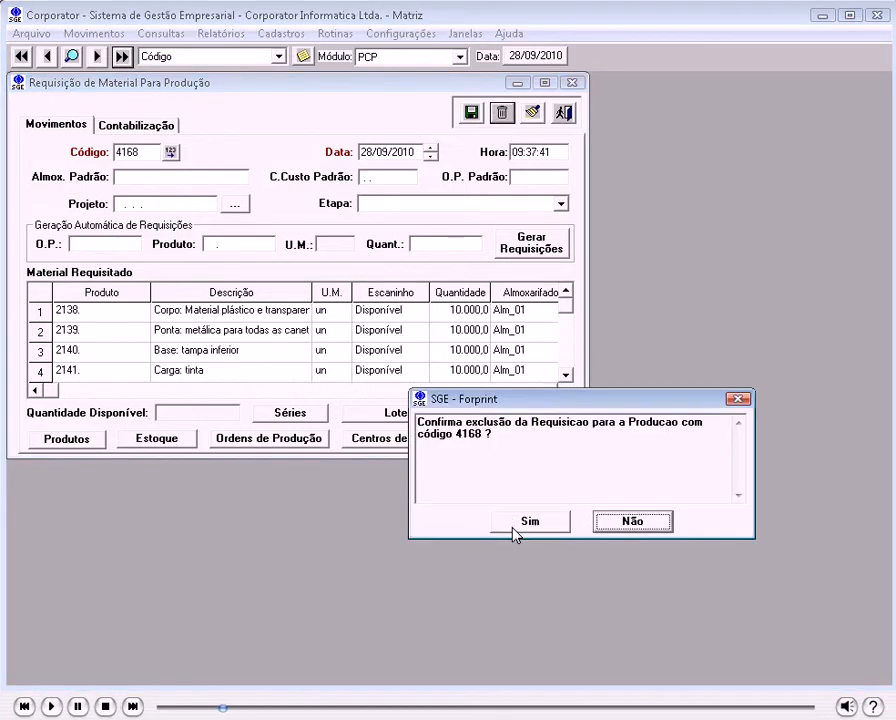
click(514, 528)
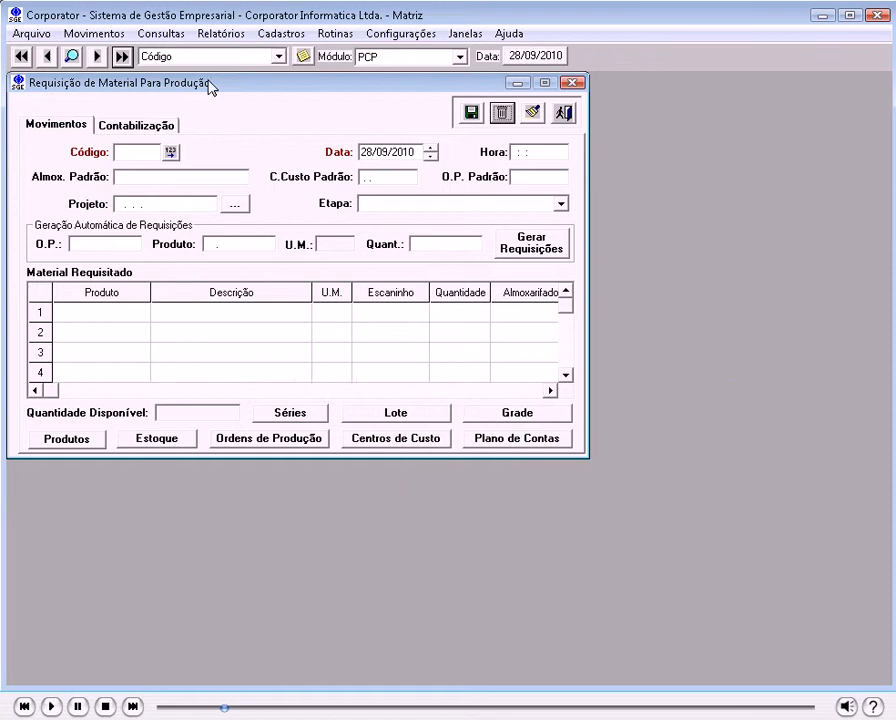
- Close the material requisition form without saving changes, and close the produced-material entry form
click(568, 116)
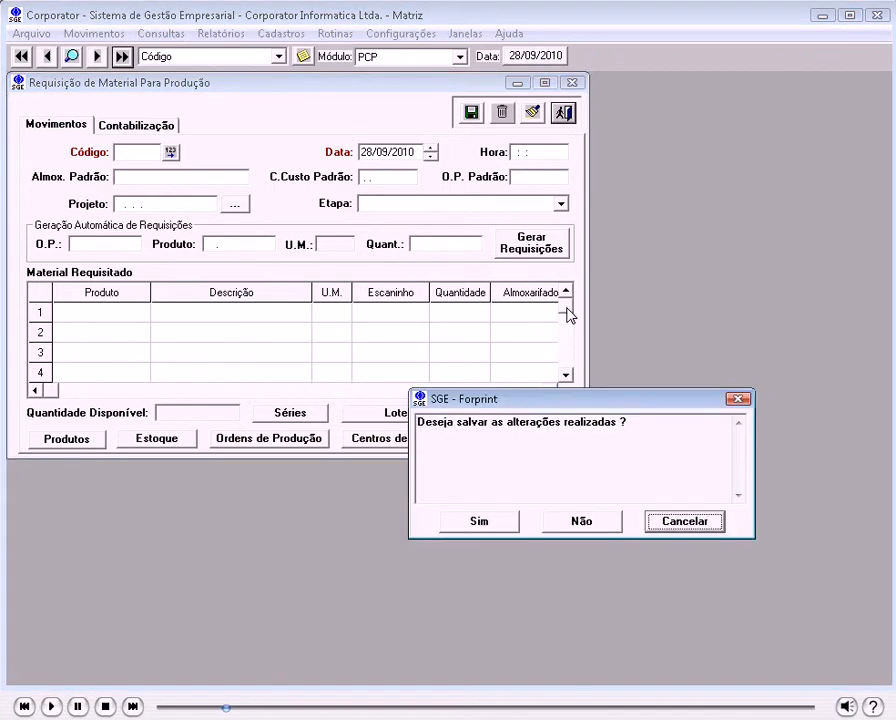
click(590, 523)
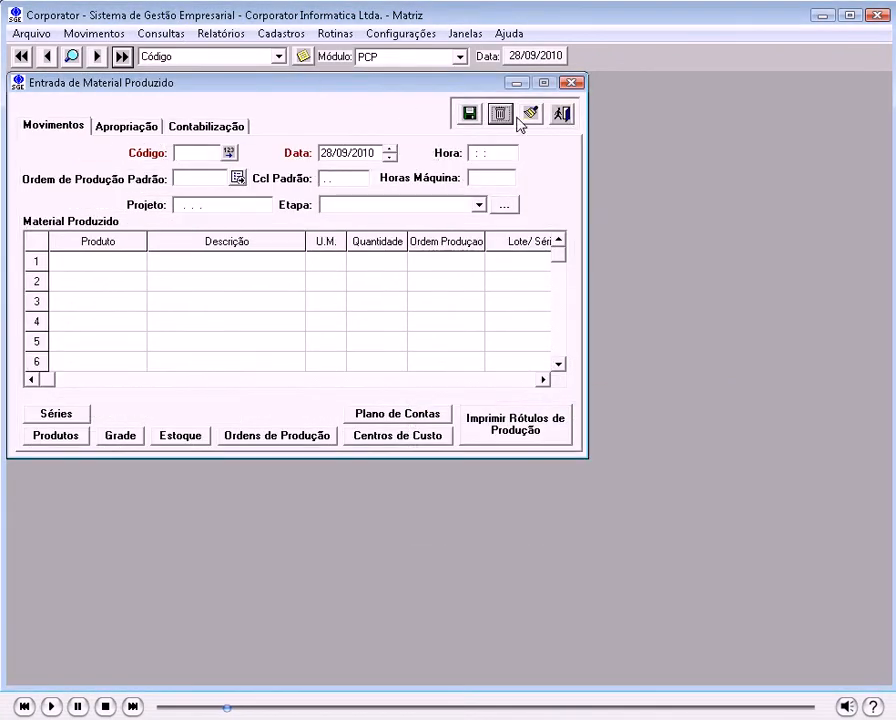
click(562, 113)
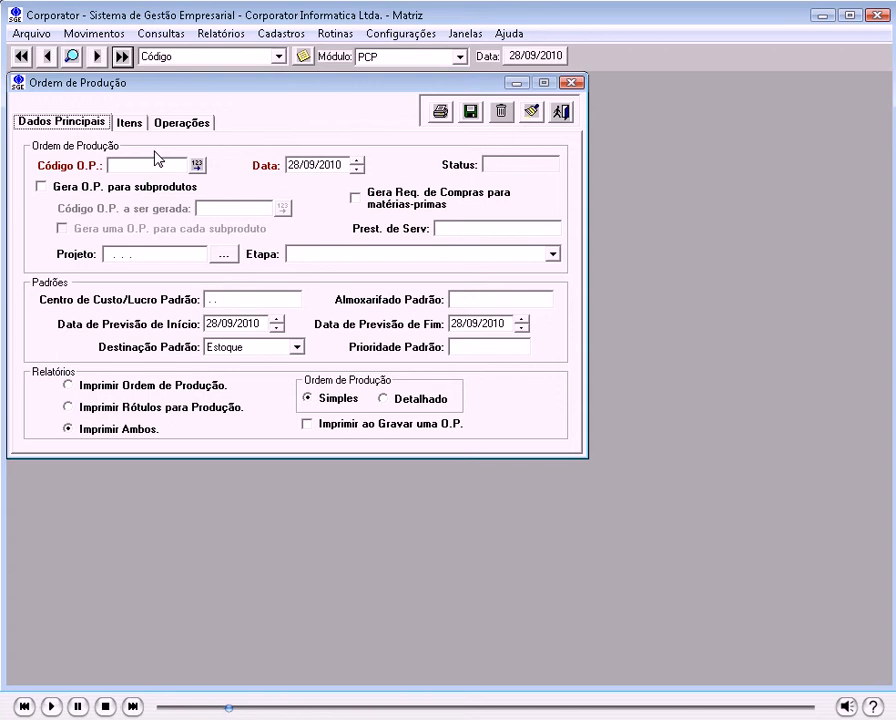
- Load the production order issued on 28/09/2010 from the orders list, delete it with confirmation, and close the production order form
click(64, 168)
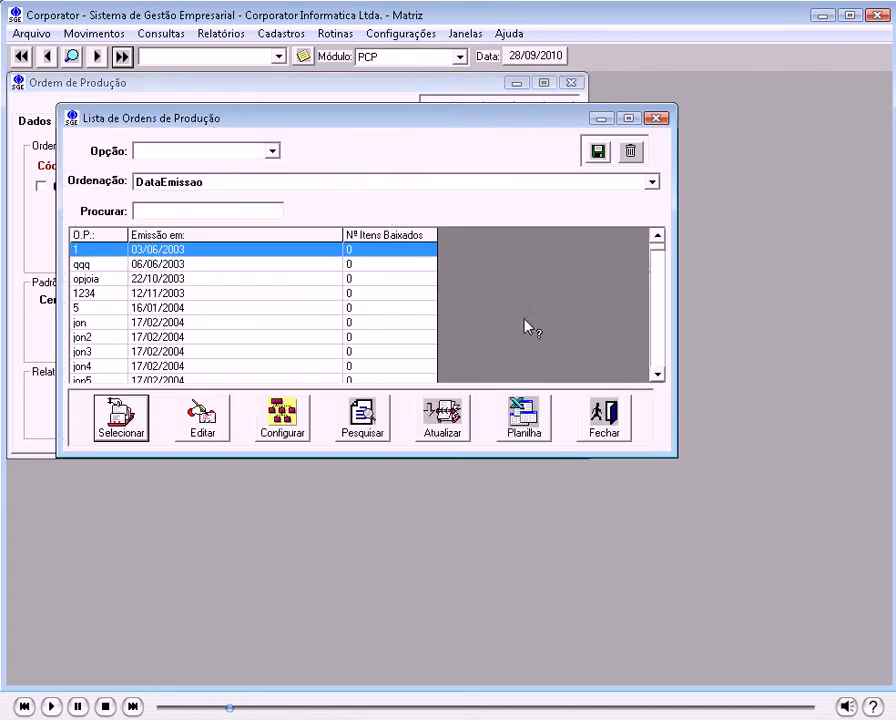
drag(661, 257, 662, 380)
click(92, 353)
double_click(92, 353)
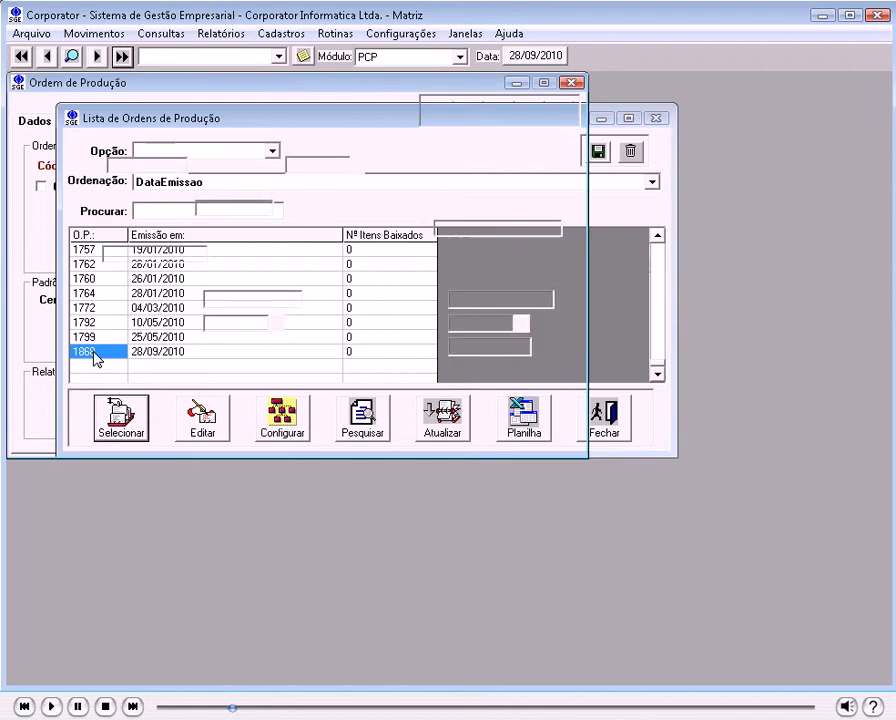
click(502, 112)
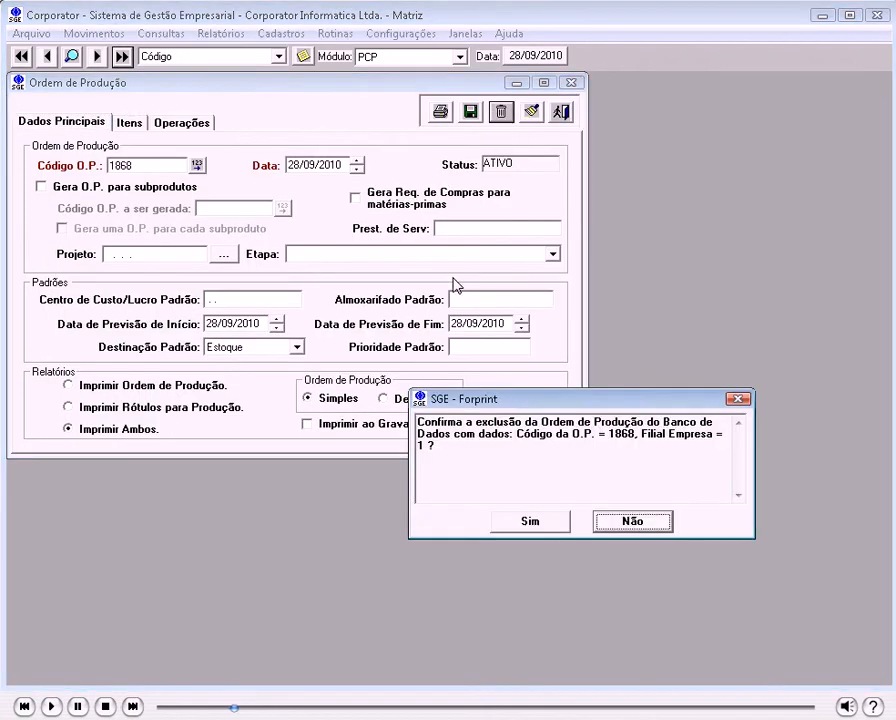
click(522, 521)
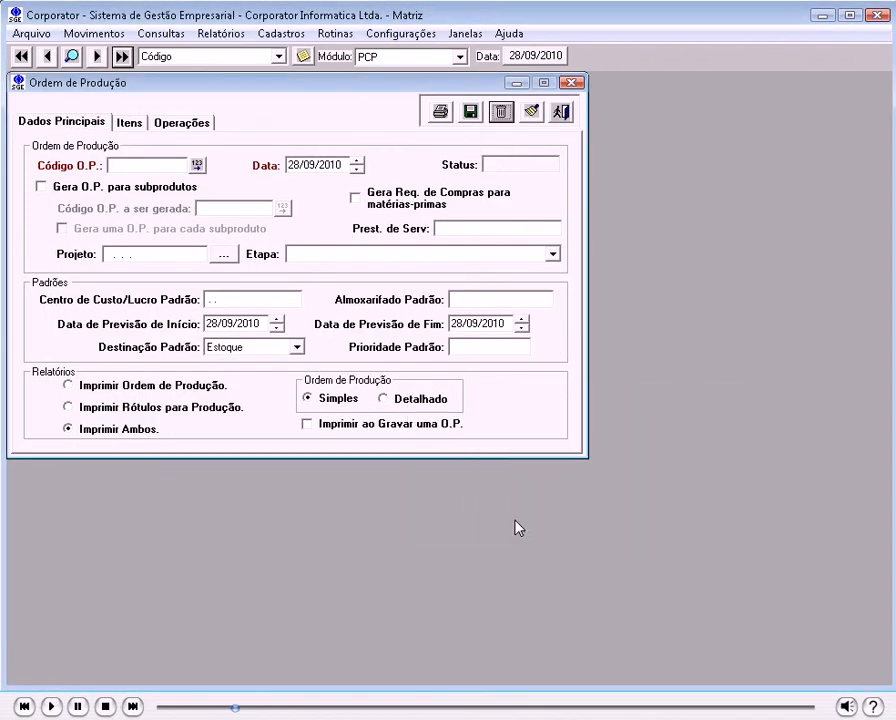
click(561, 111)
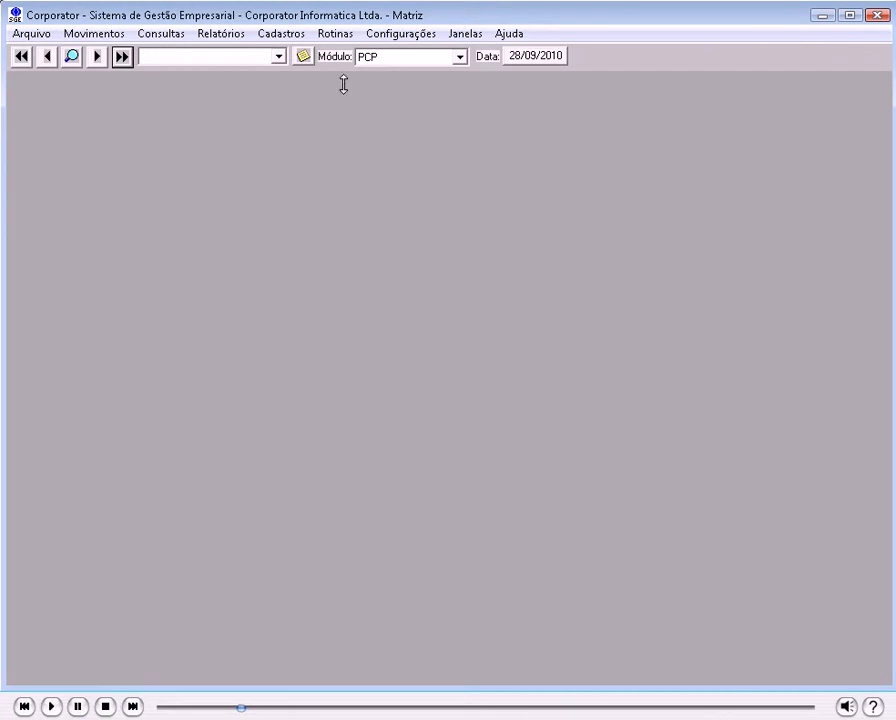
- Open the manufacturing routings form (Roteiros de Fabricação) and load the routing of product 2137, version Padrão
click(272, 33)
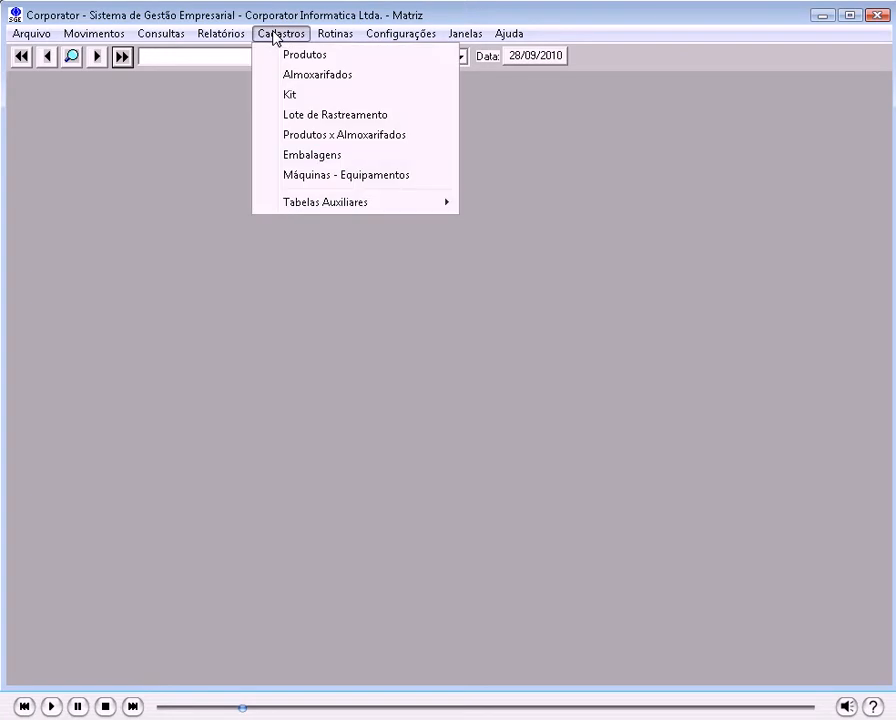
mouse_move(399, 209)
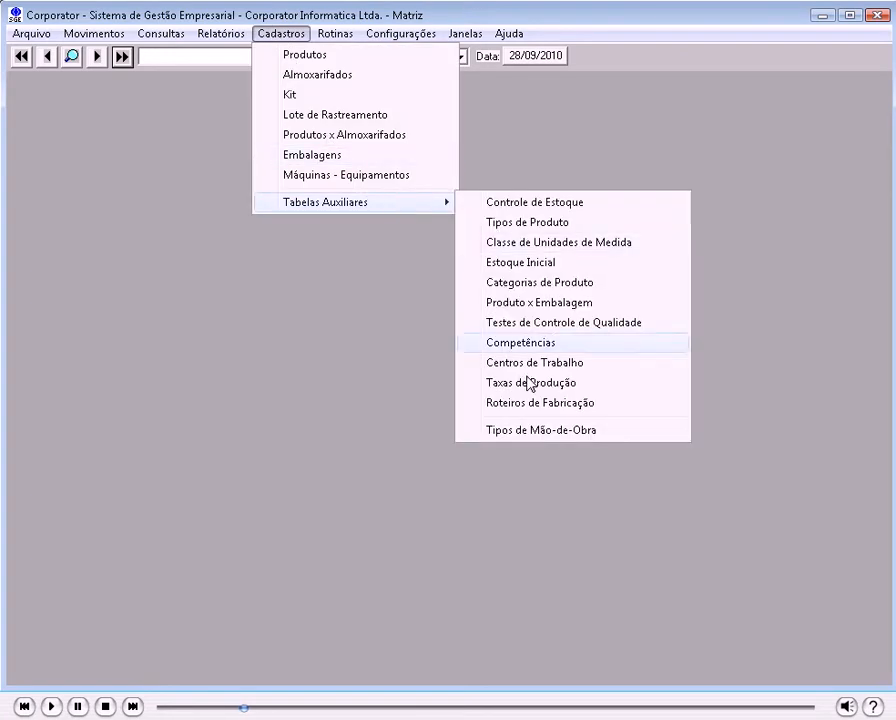
click(514, 403)
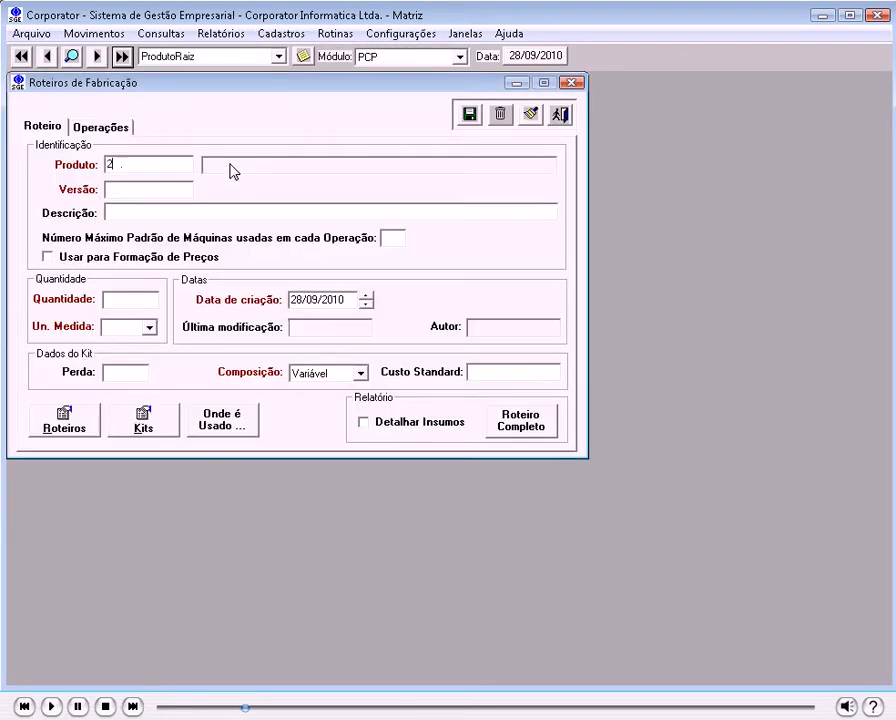
click(72, 56)
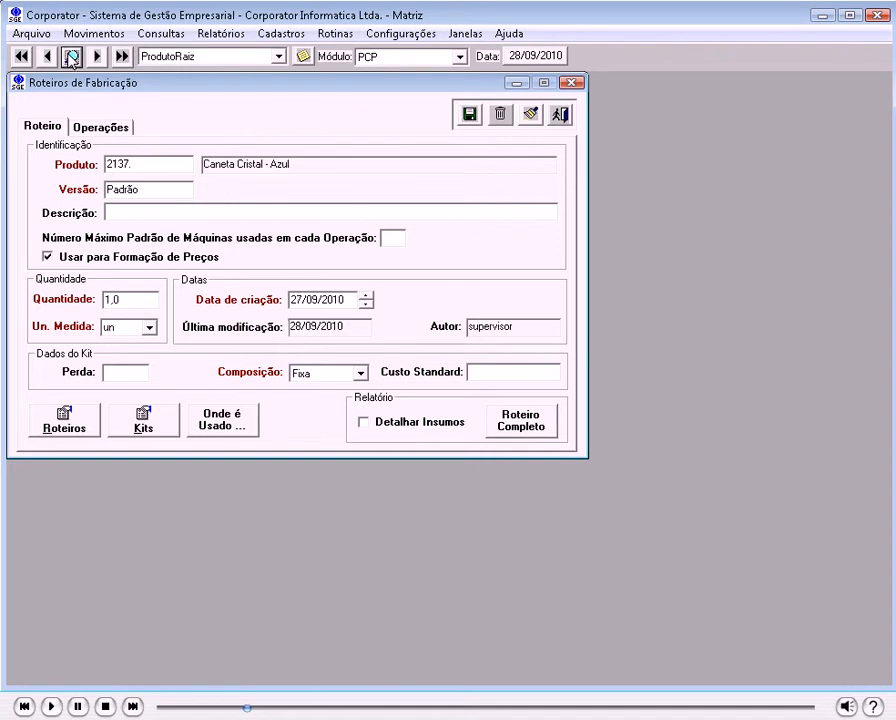
- Examine the inputs (Insumos) of the Montar operation in the routing of product 2137
click(86, 127)
click(114, 170)
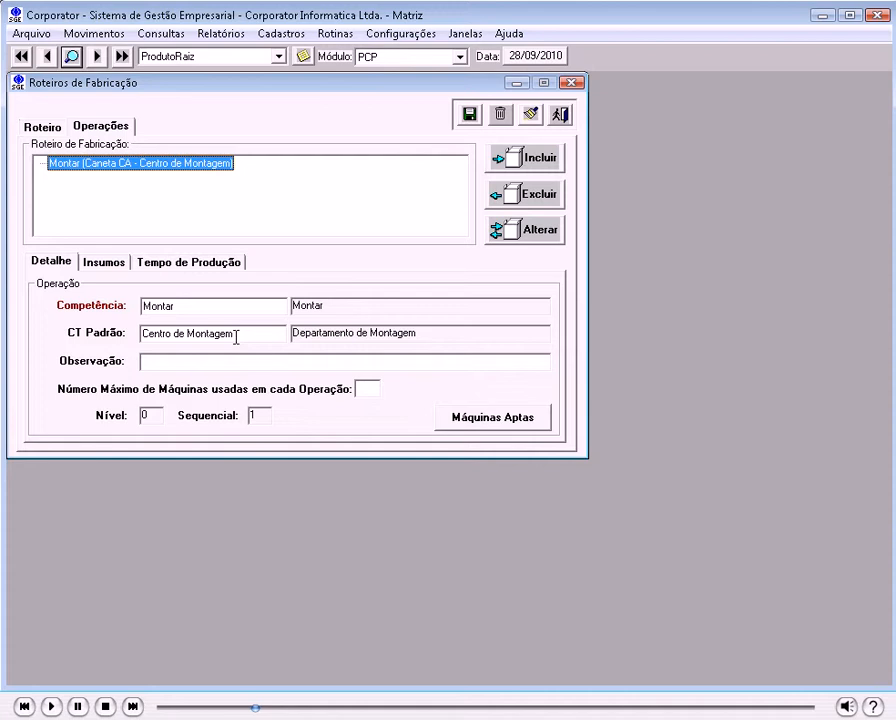
click(108, 263)
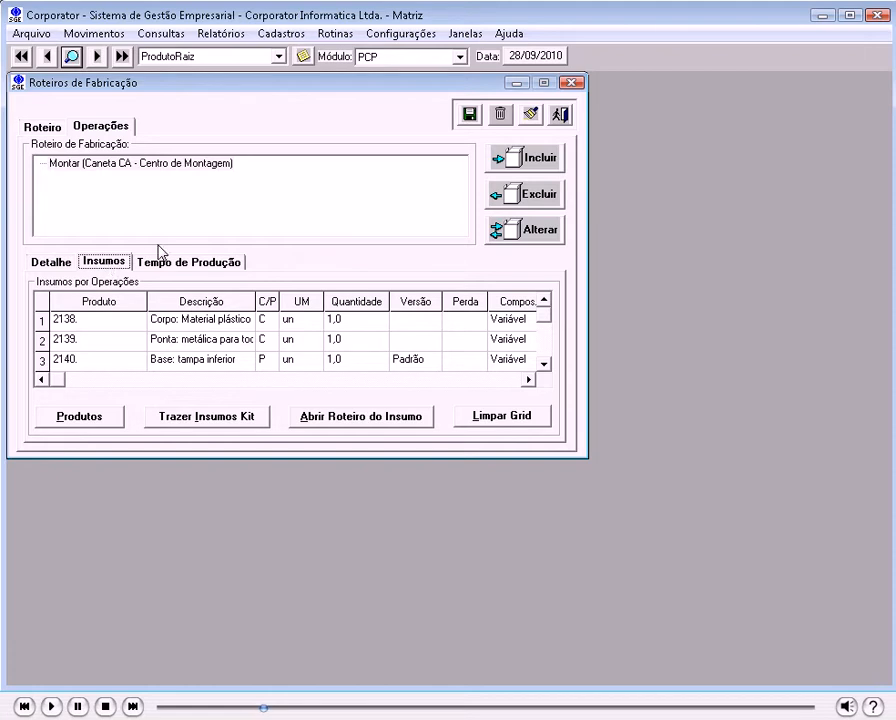
click(546, 365)
click(546, 365)
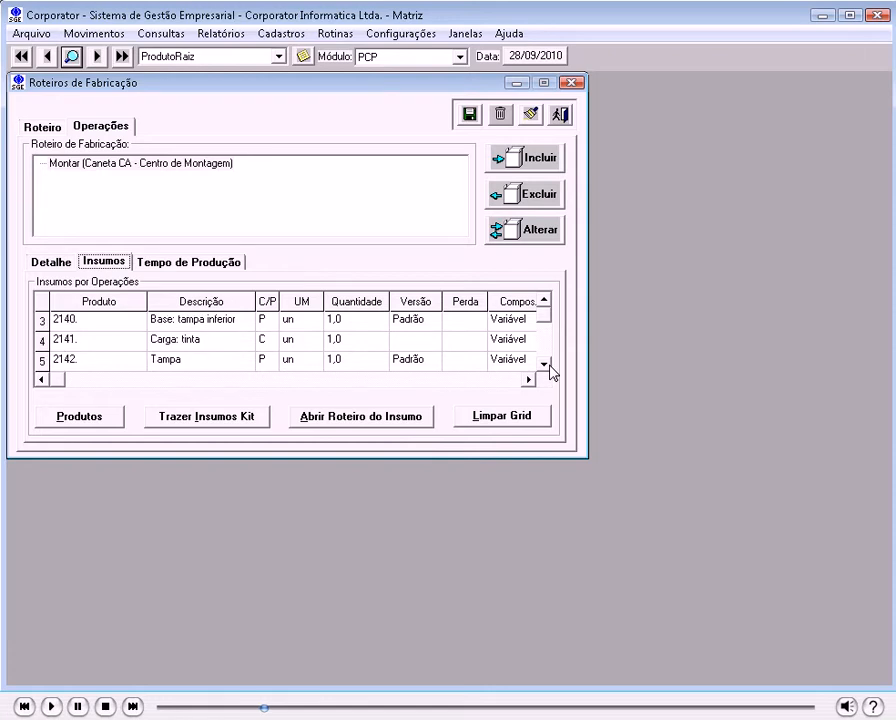
click(545, 299)
click(545, 299)
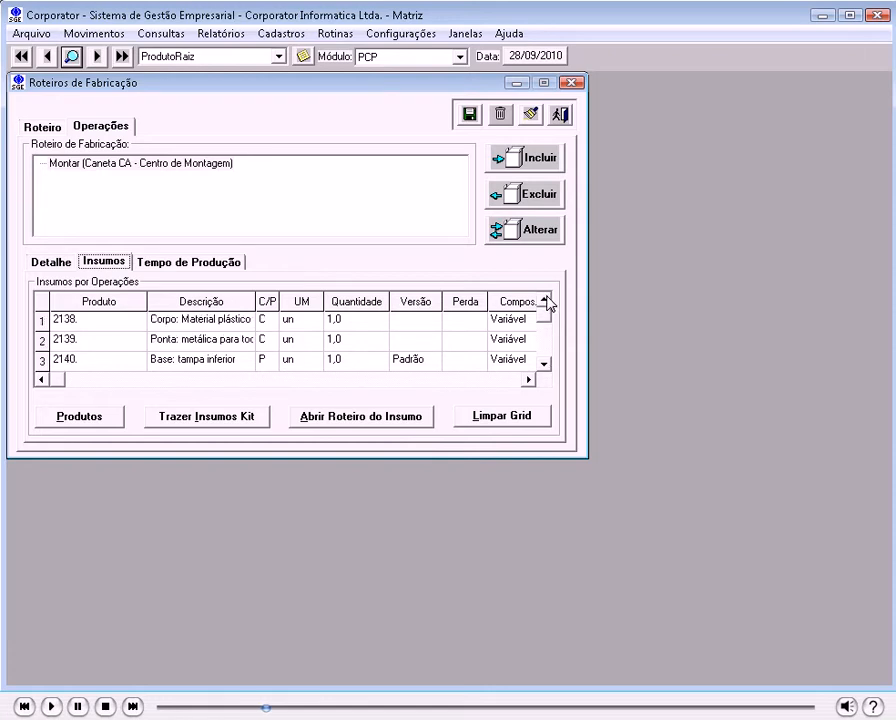
click(546, 365)
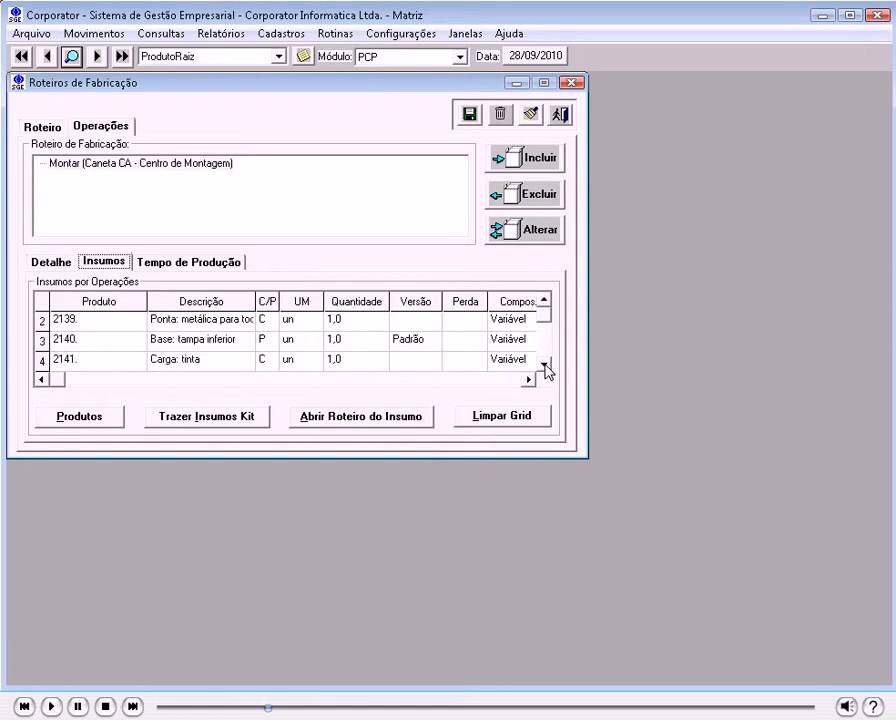
- Select the Tampa component (2142) among the Montar operation's inputs and open its manufacturing routing
click(260, 360)
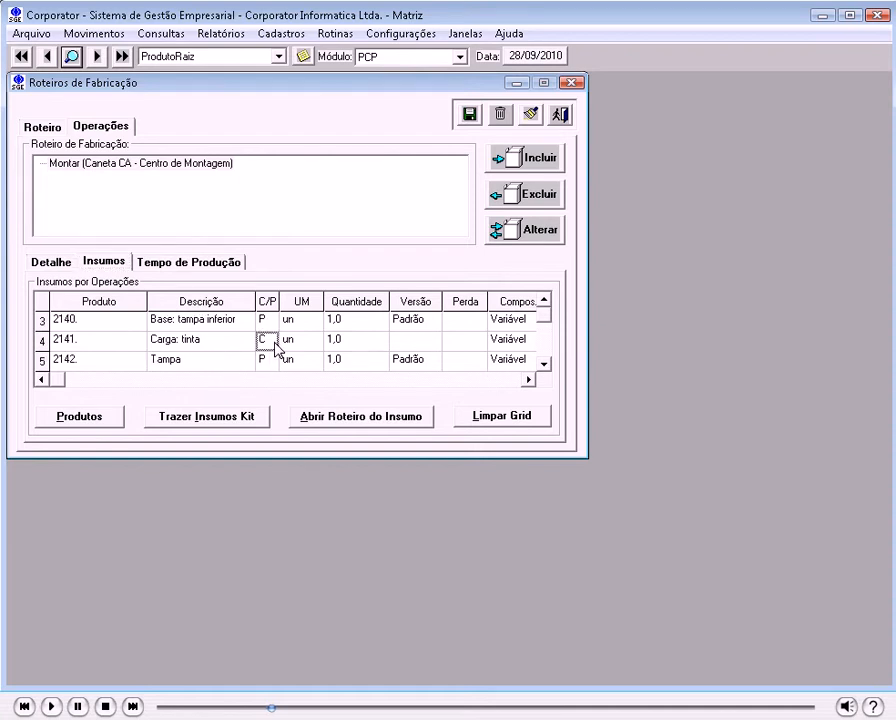
click(228, 324)
click(220, 366)
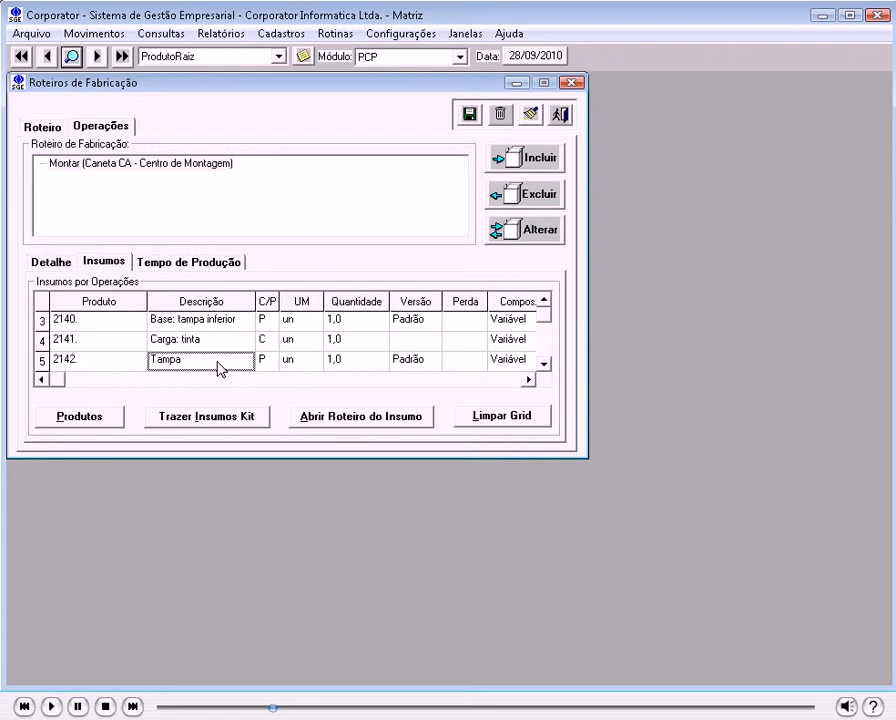
scroll(236, 368, down, 1)
click(543, 304)
click(370, 420)
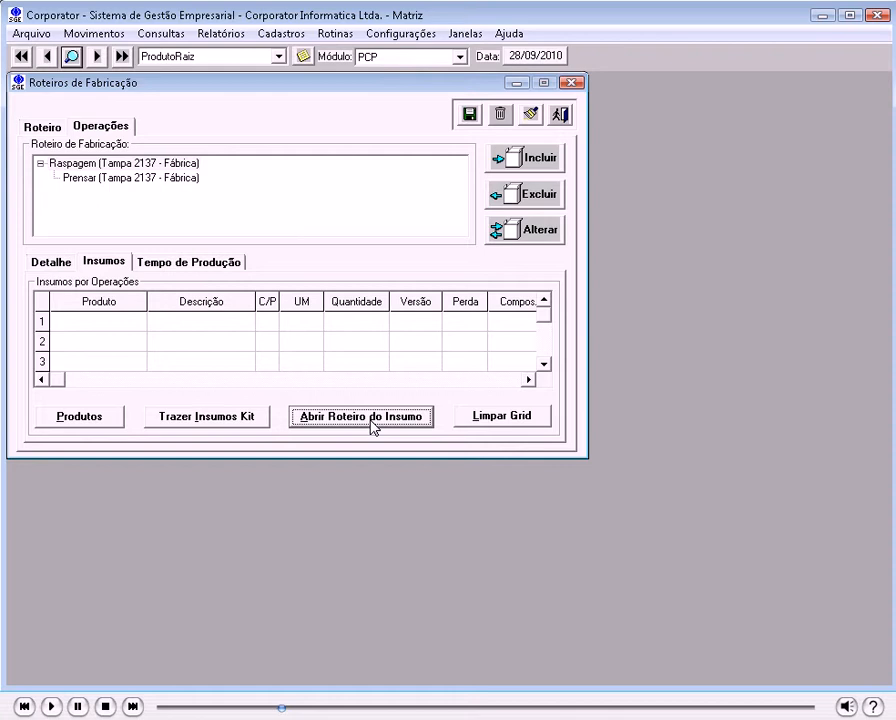
- Inspect the inputs of the Prensar and Raspagem operations in the Tampa routing
drag(203, 89, 325, 188)
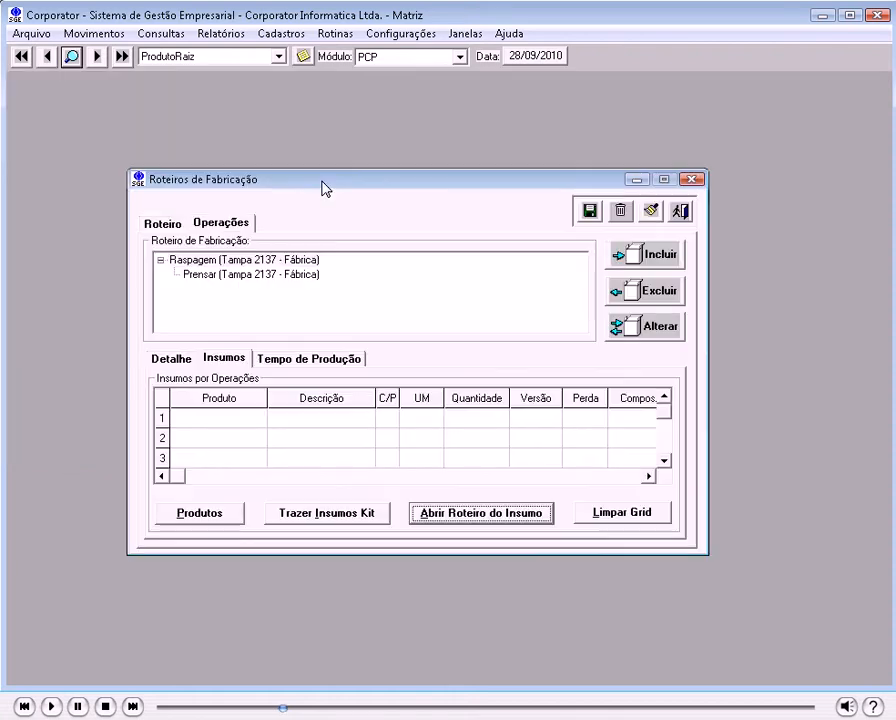
click(268, 276)
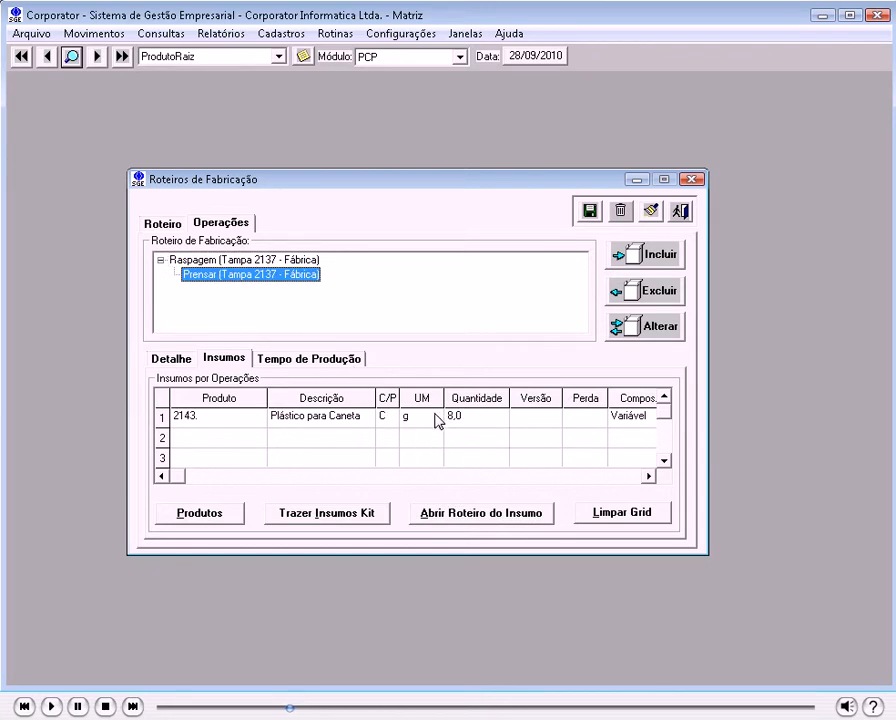
click(273, 262)
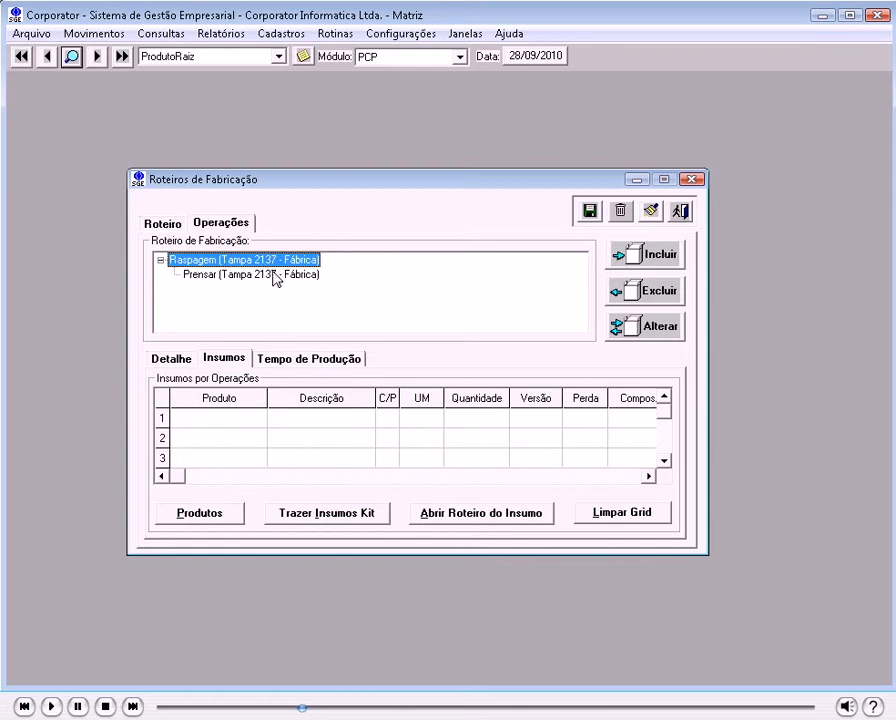
- Check where product 2142 (Tampa) is used and load the routing of product 2137 from the resulting list
click(158, 226)
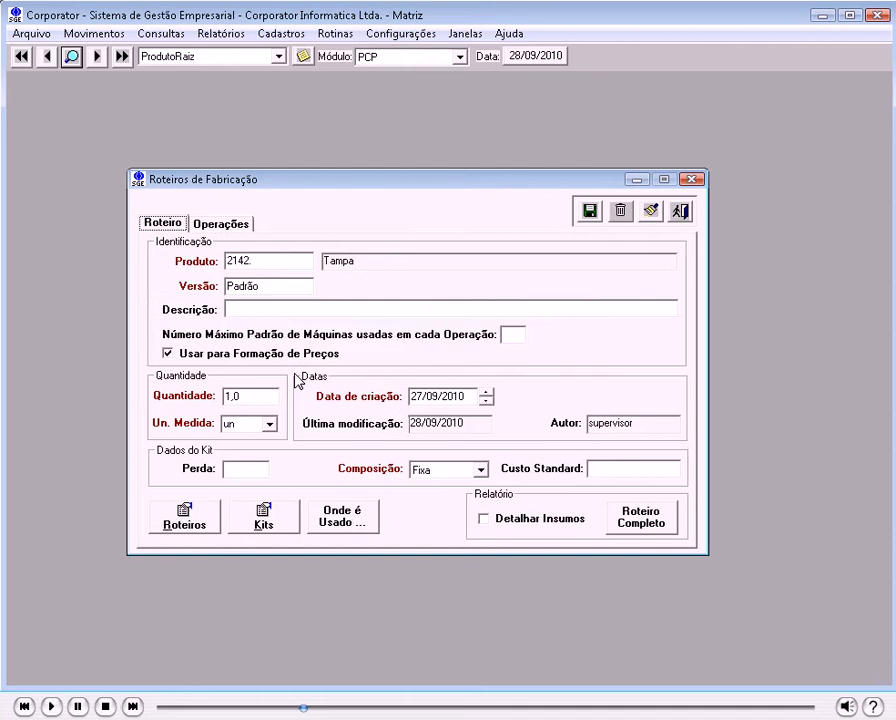
click(358, 527)
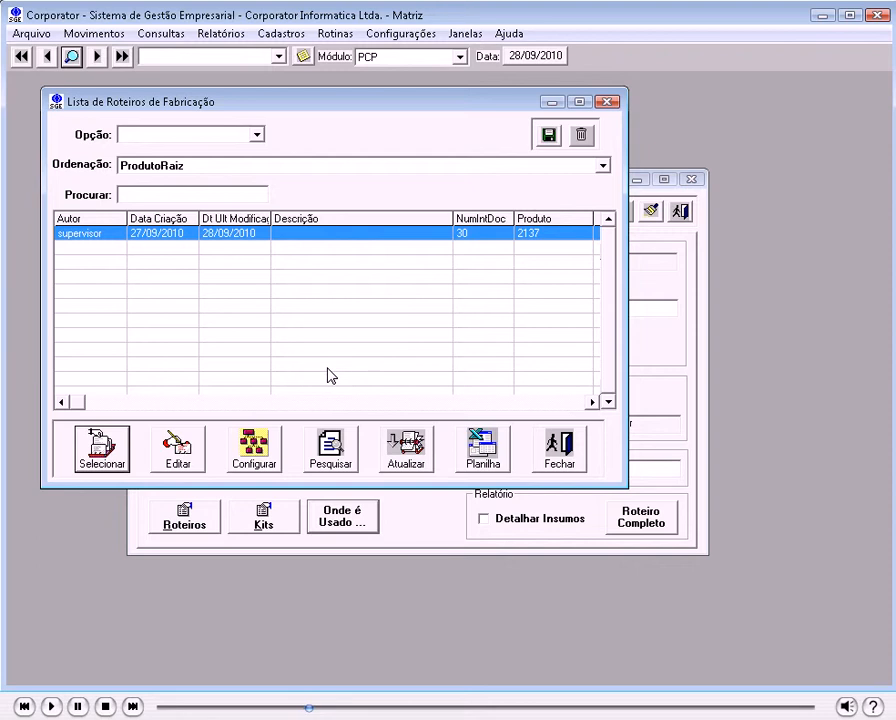
click(181, 461)
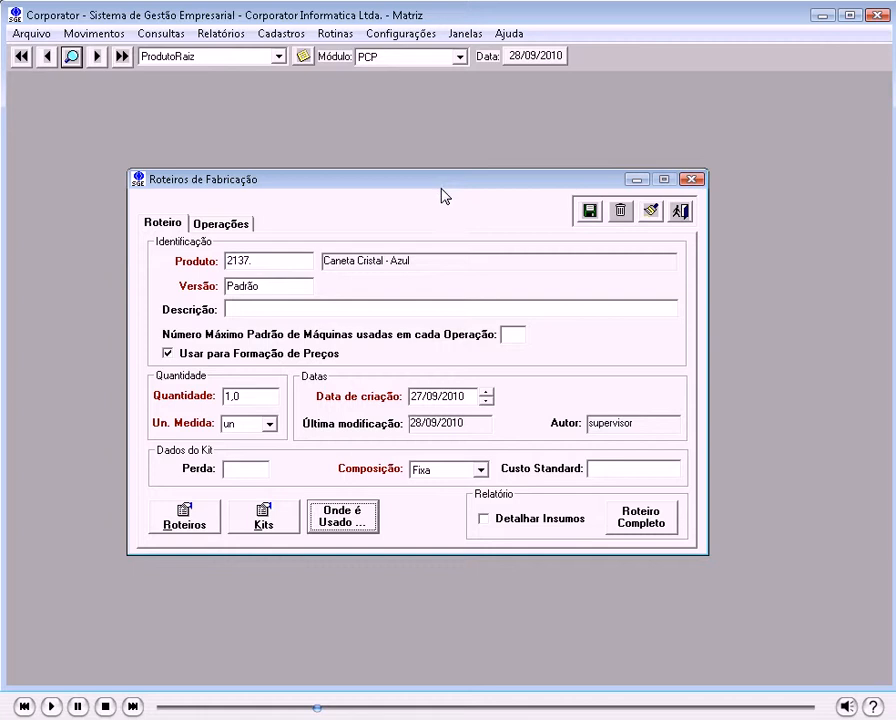
- Generate the complete routing report for product 2137 with detailed inputs (Detalhar Insumos), view it, and close the preview
click(484, 520)
click(623, 528)
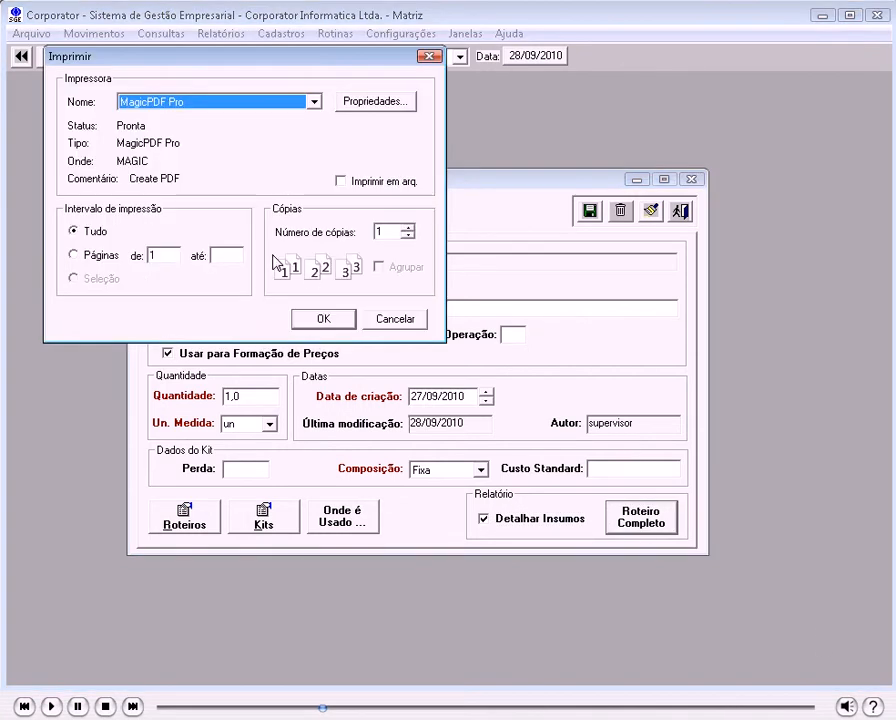
click(323, 320)
click(206, 206)
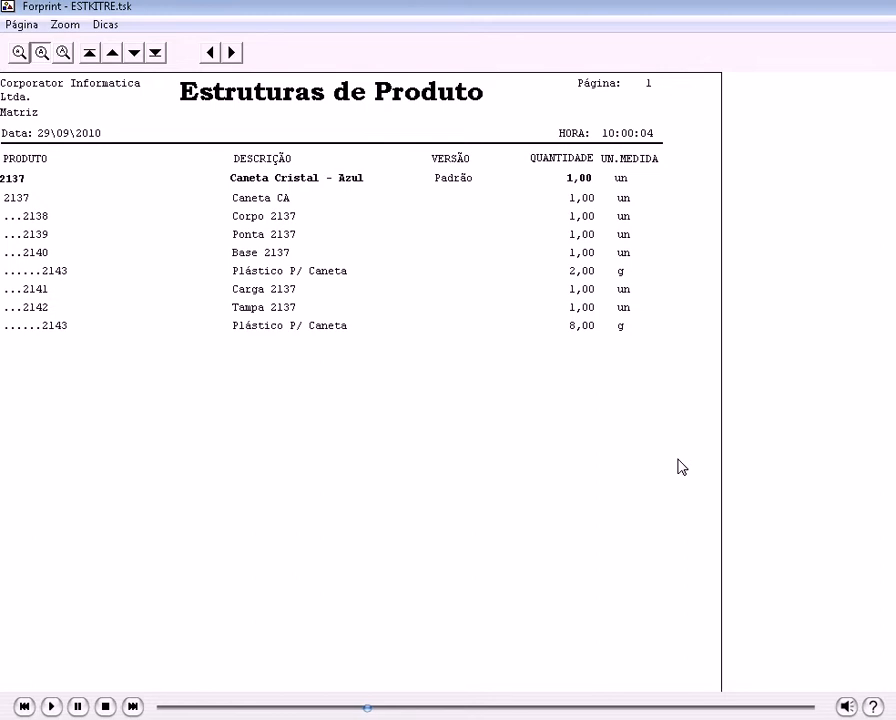
click(20, 27)
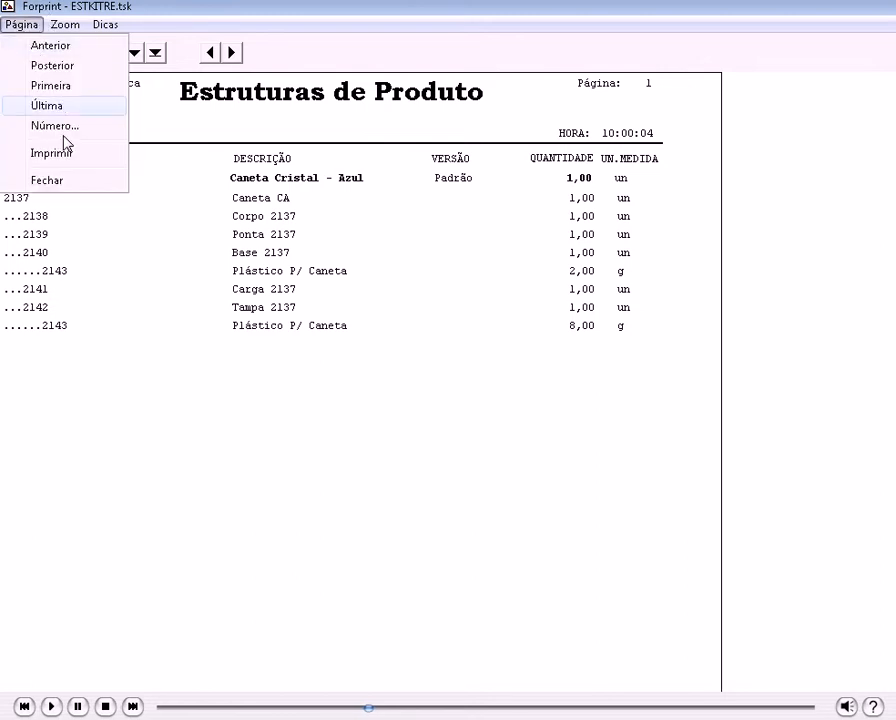
click(52, 182)
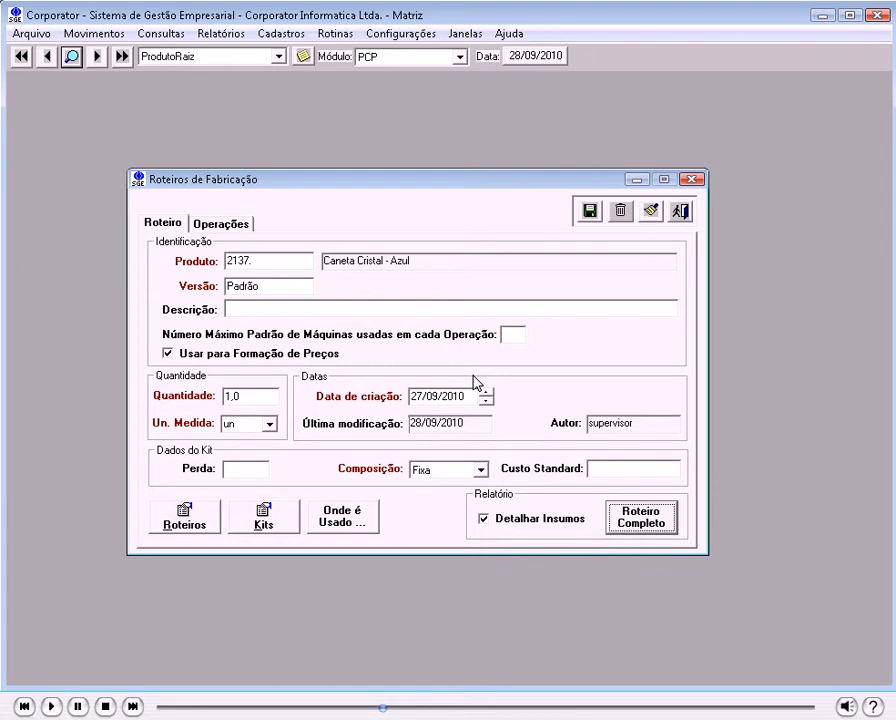
- Open the labor types form (Tipos de Mão-de-Obra) and load the record with code 18
click(278, 38)
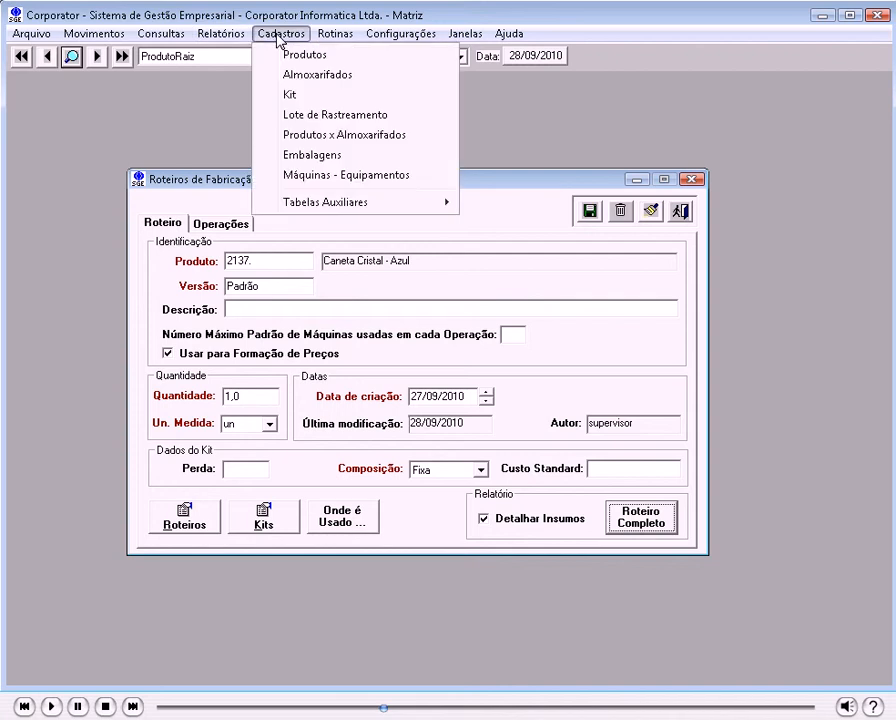
mouse_move(386, 202)
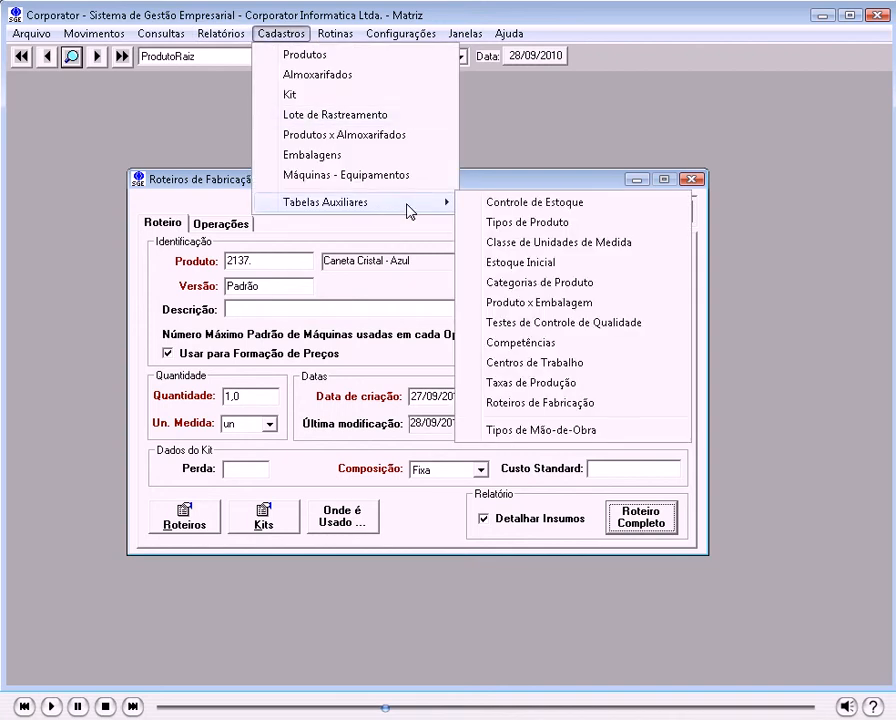
click(537, 488)
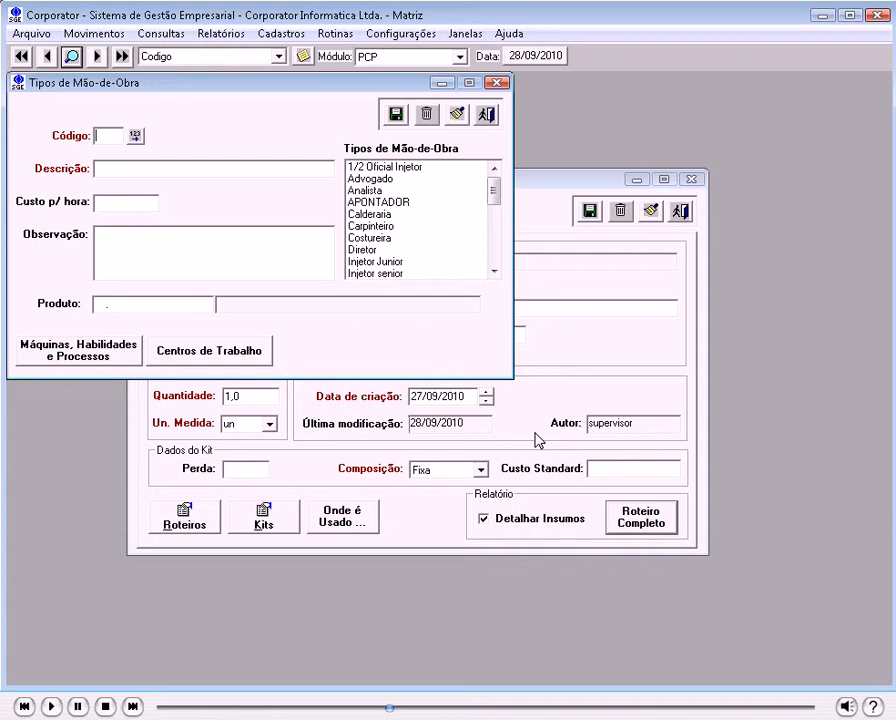
text(18)
click(72, 56)
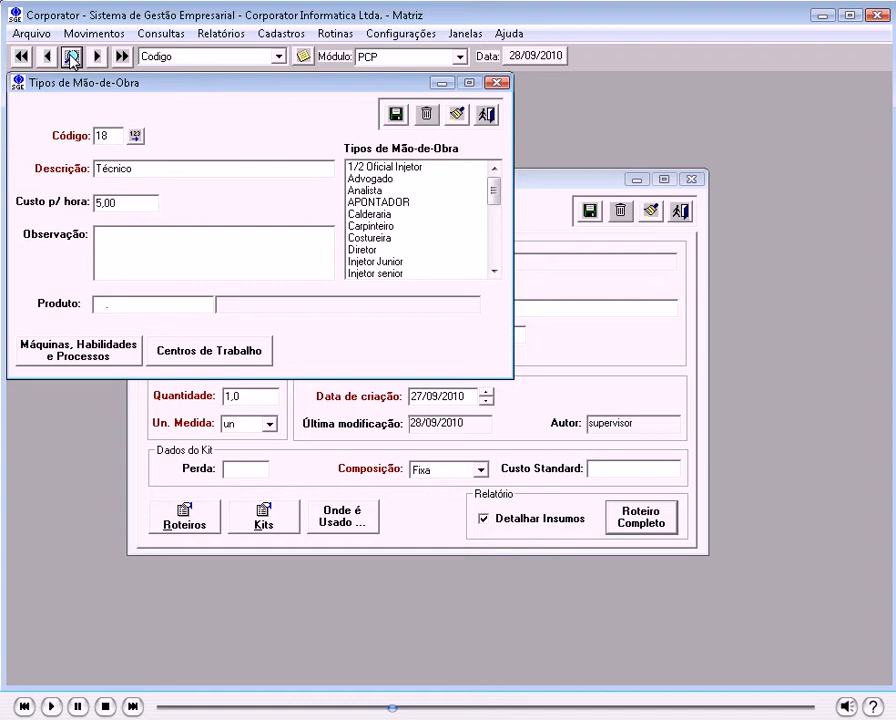
- Load the labor type with code 6
double_click(103, 136)
text(6)
click(72, 57)
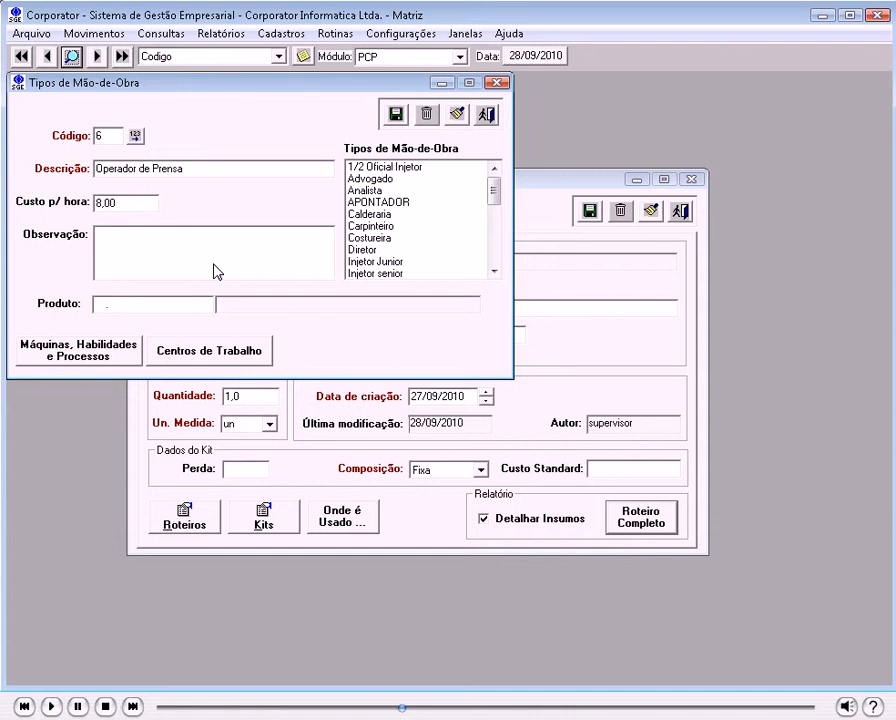
- Open the Máquinas, Habilidades e Processos form and load the resource with code 29
click(280, 34)
click(340, 176)
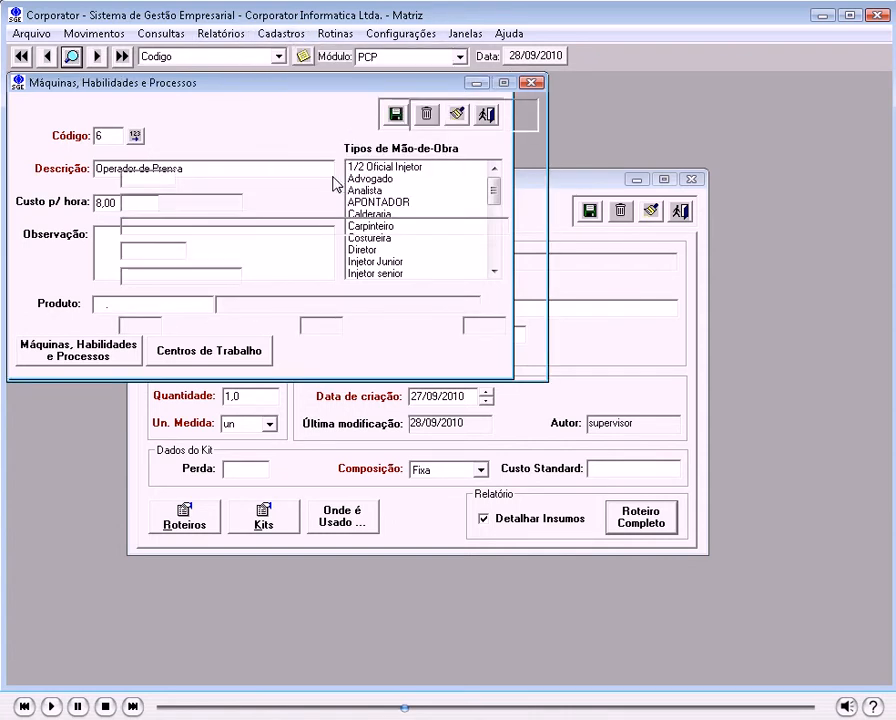
click(127, 177)
text(2)
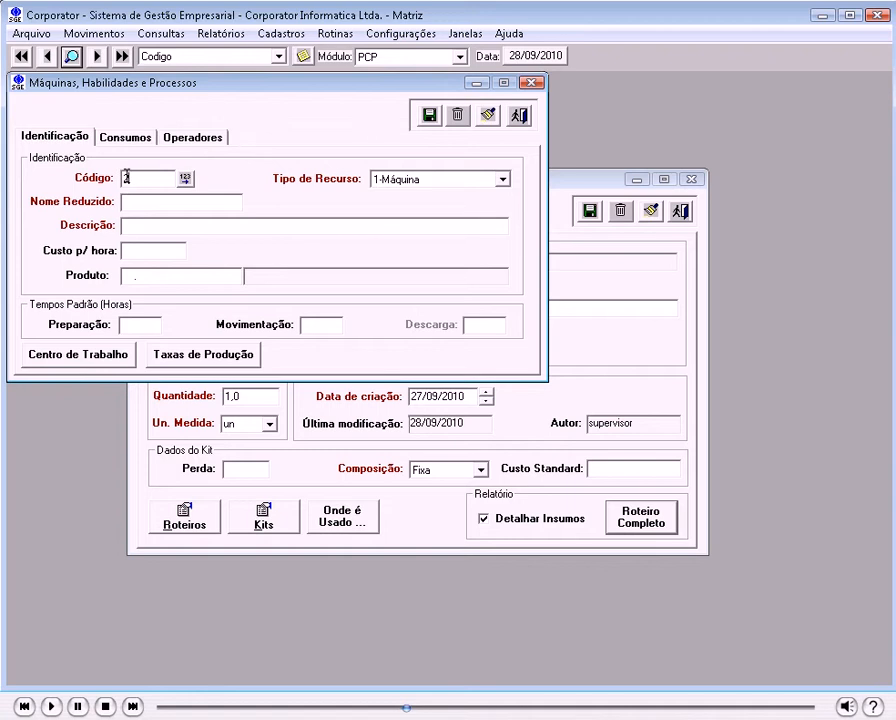
text(9)
click(73, 60)
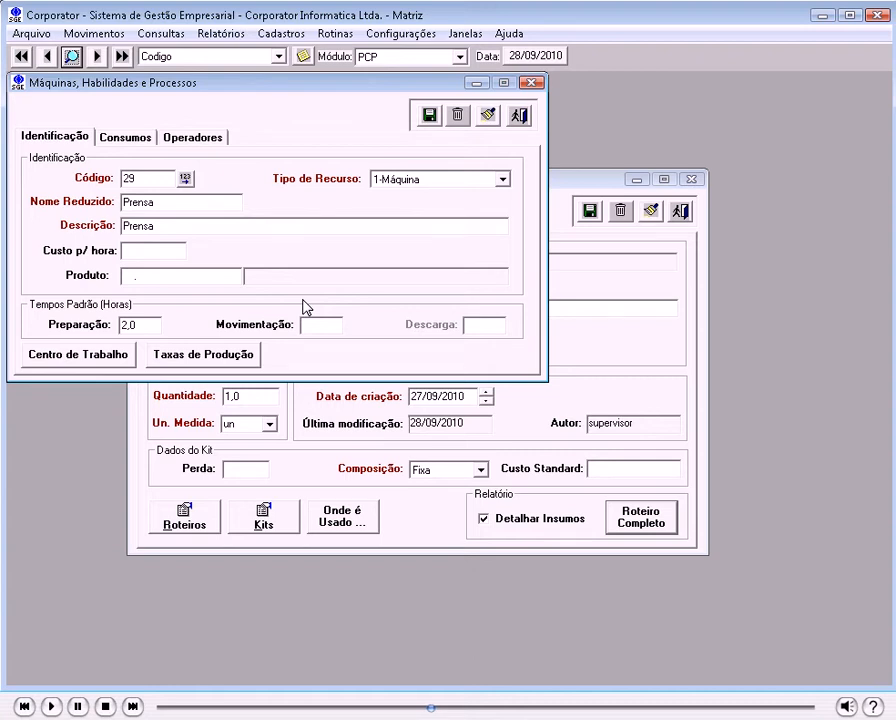
- Review the consumptions (Consumos) and operators (Operadores) of the Prensa machine and return to its identification data
click(129, 140)
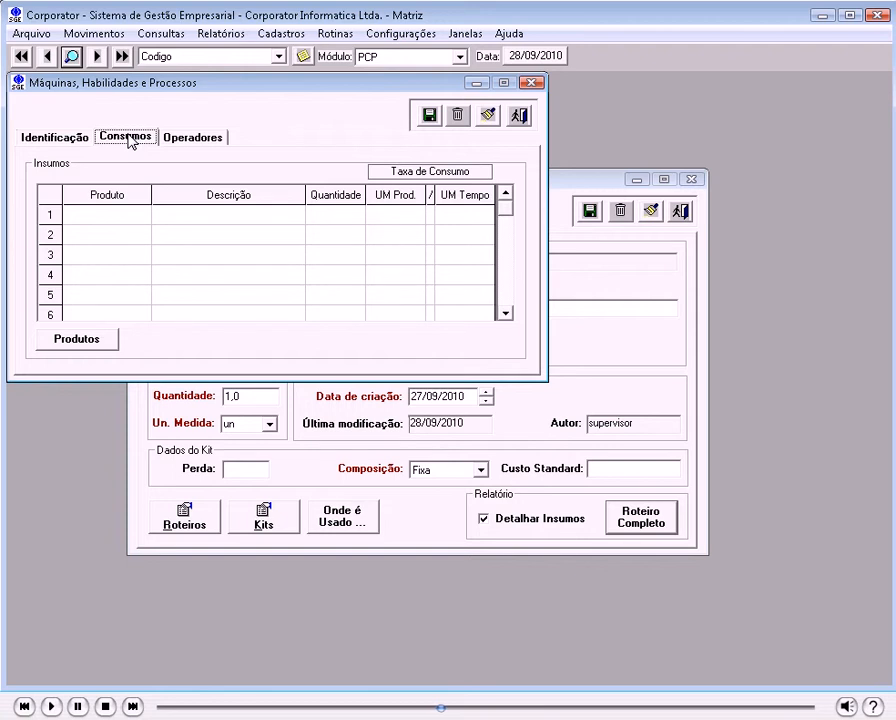
click(193, 138)
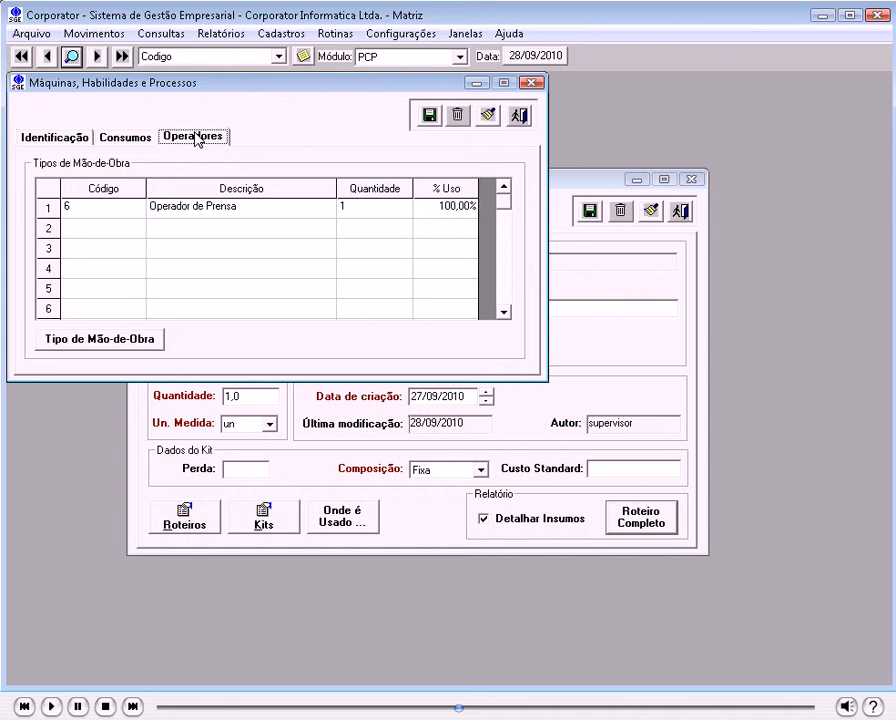
click(70, 140)
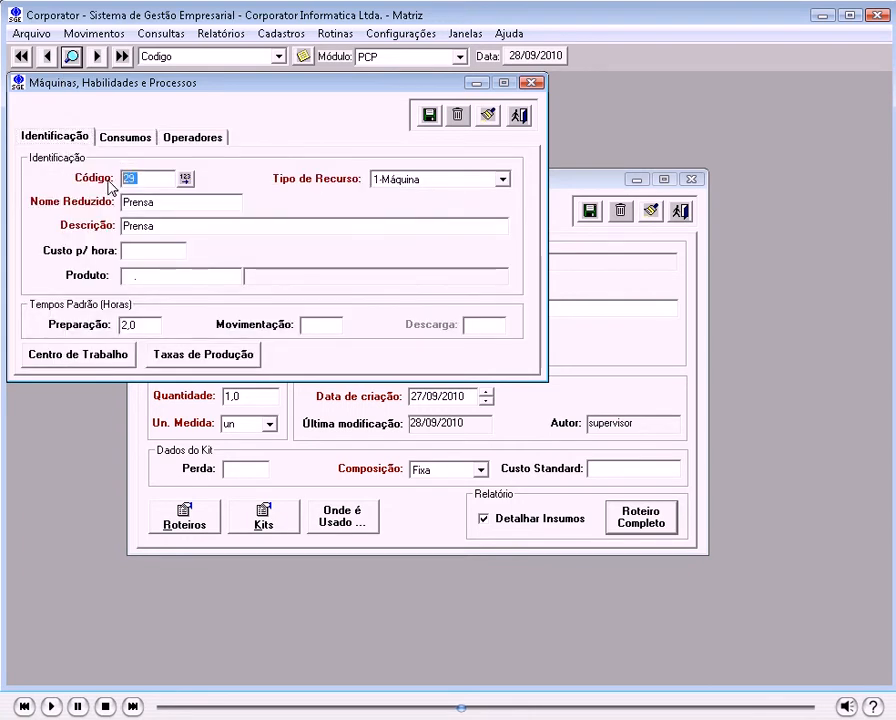
- Load the resource with code 85, followed by the resource with code 23
text(85)
click(71, 56)
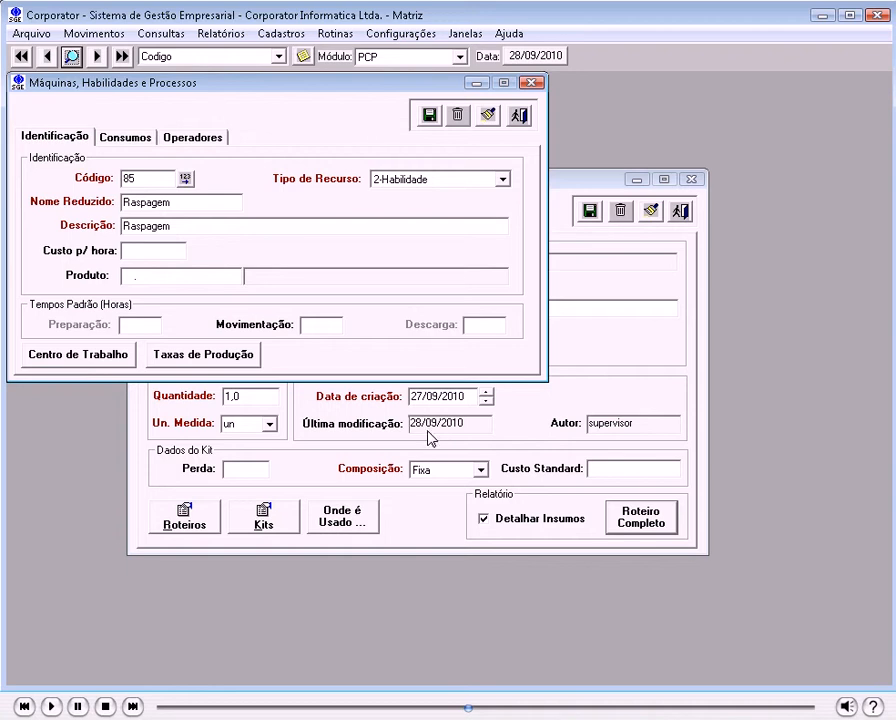
drag(140, 179, 82, 179)
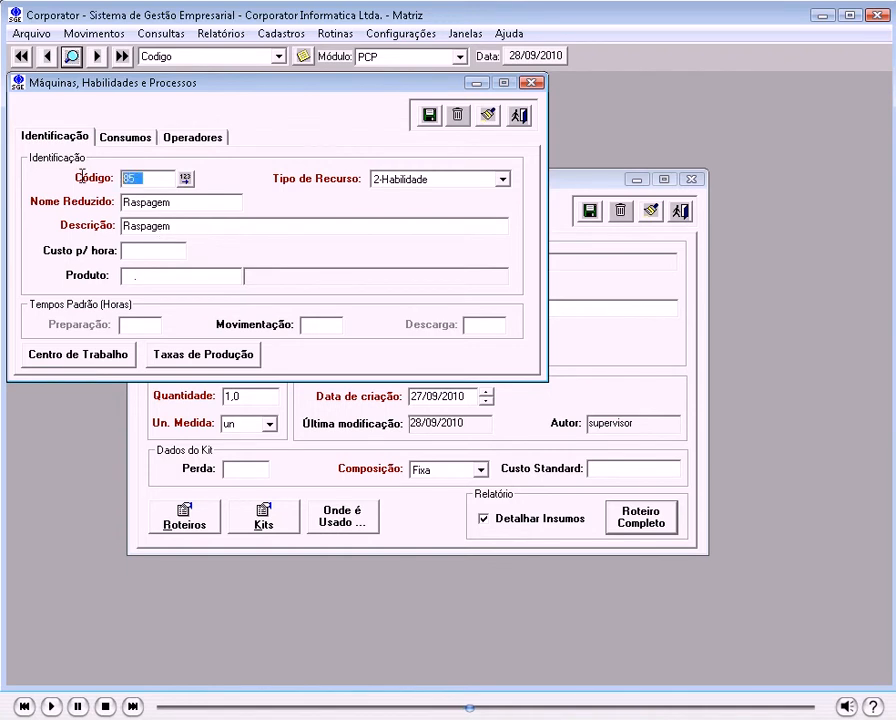
text(23)
click(72, 57)
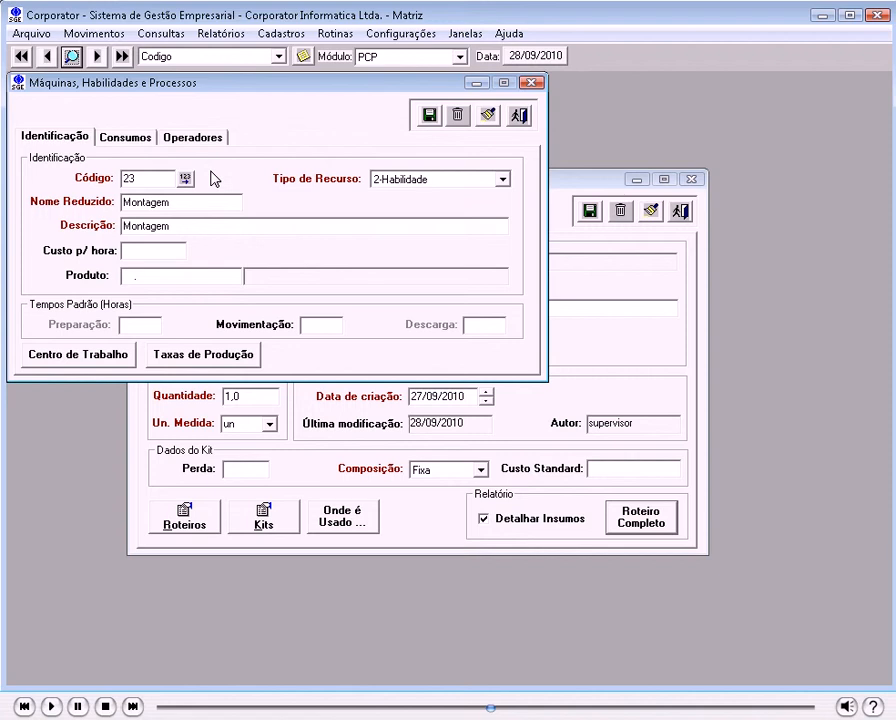
- Open the work centers form (Centros de Trabalho)
click(282, 36)
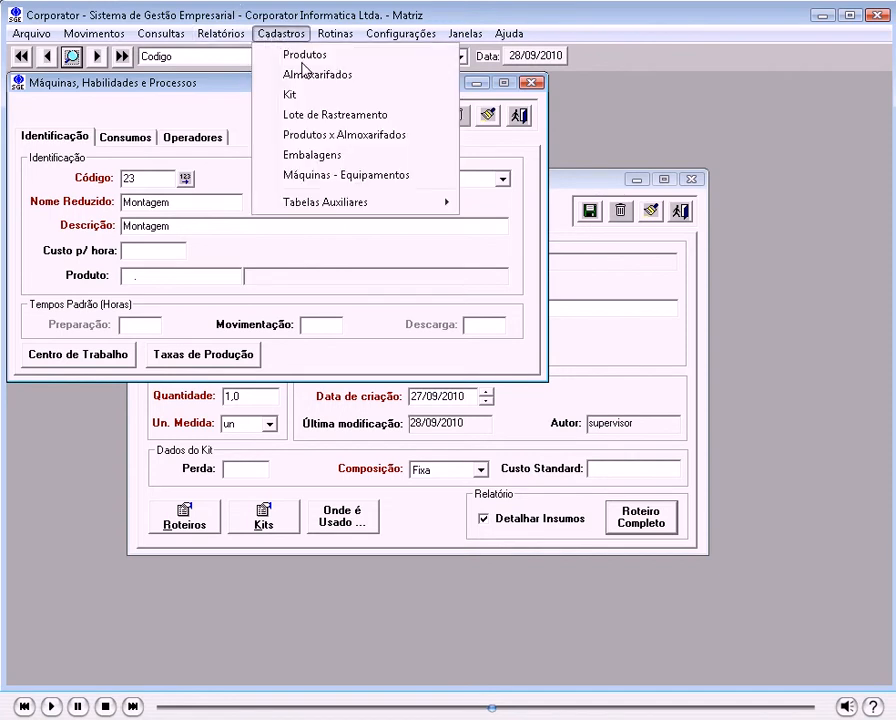
mouse_move(344, 204)
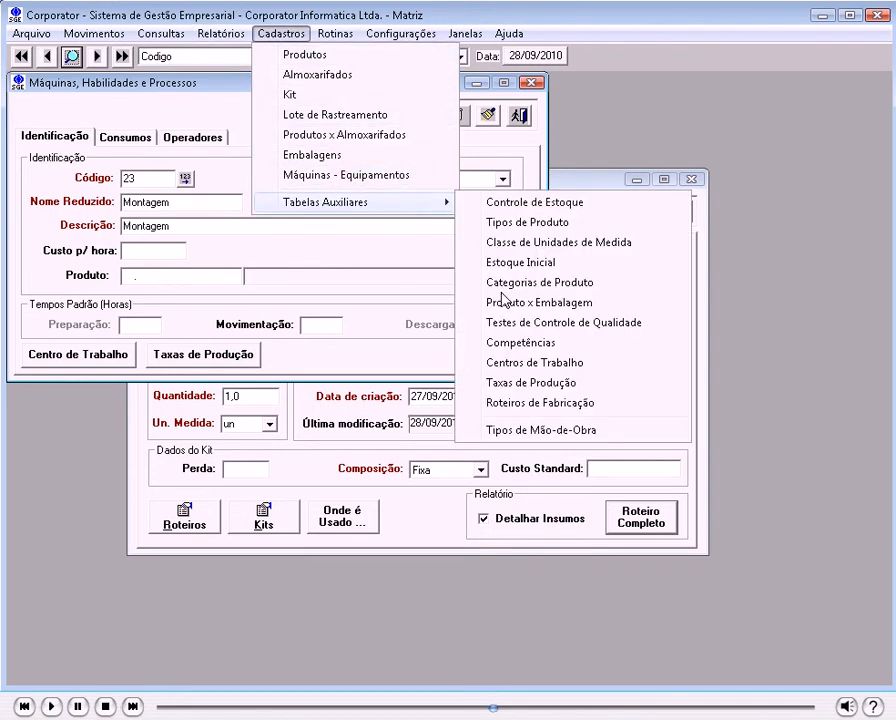
click(556, 364)
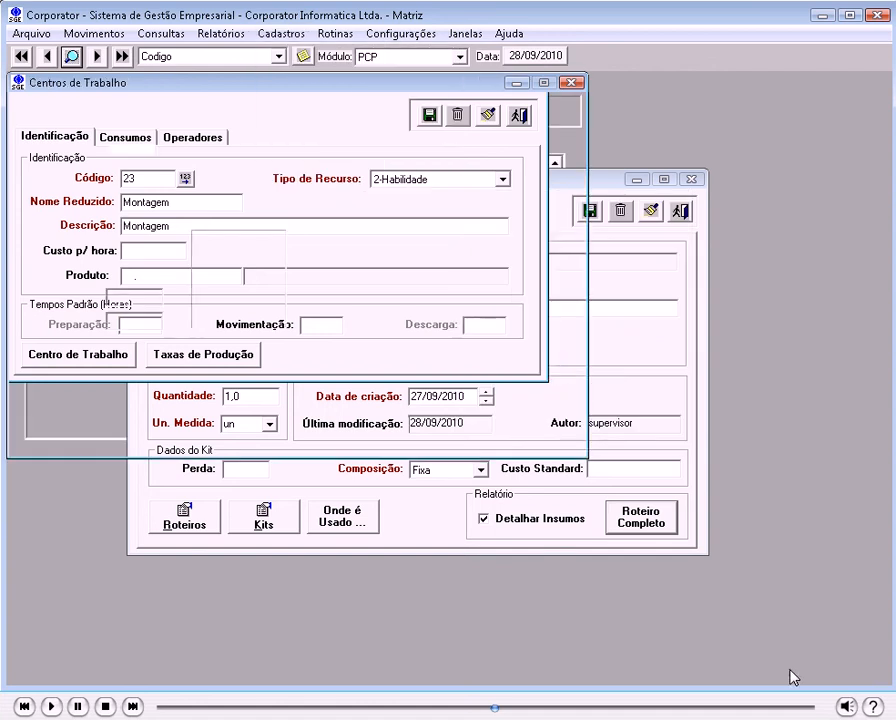
- Load the work center with code 2 and show its machines, skills and processes
text(2)
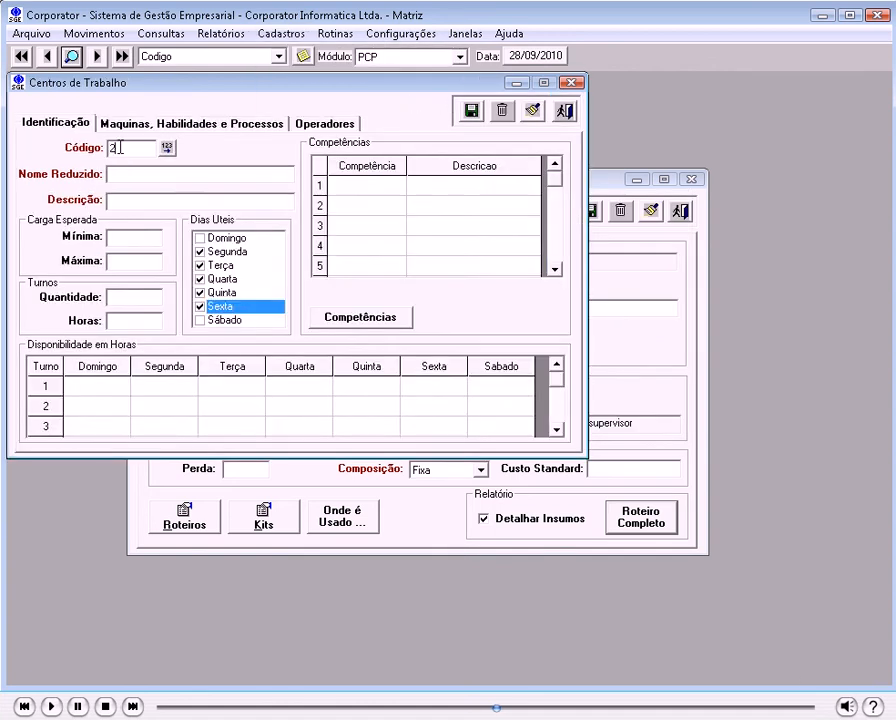
click(71, 56)
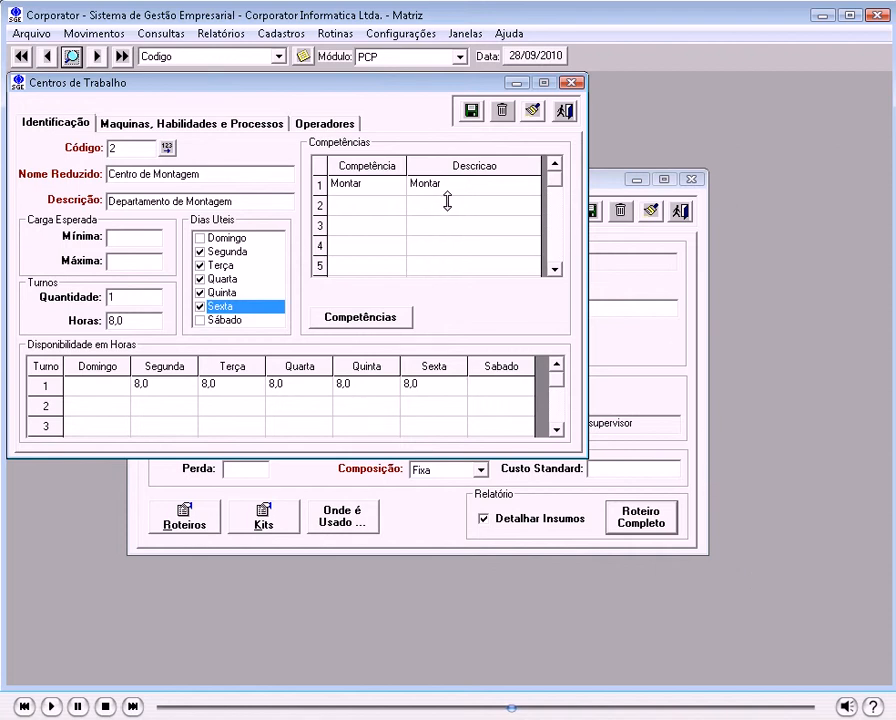
click(258, 128)
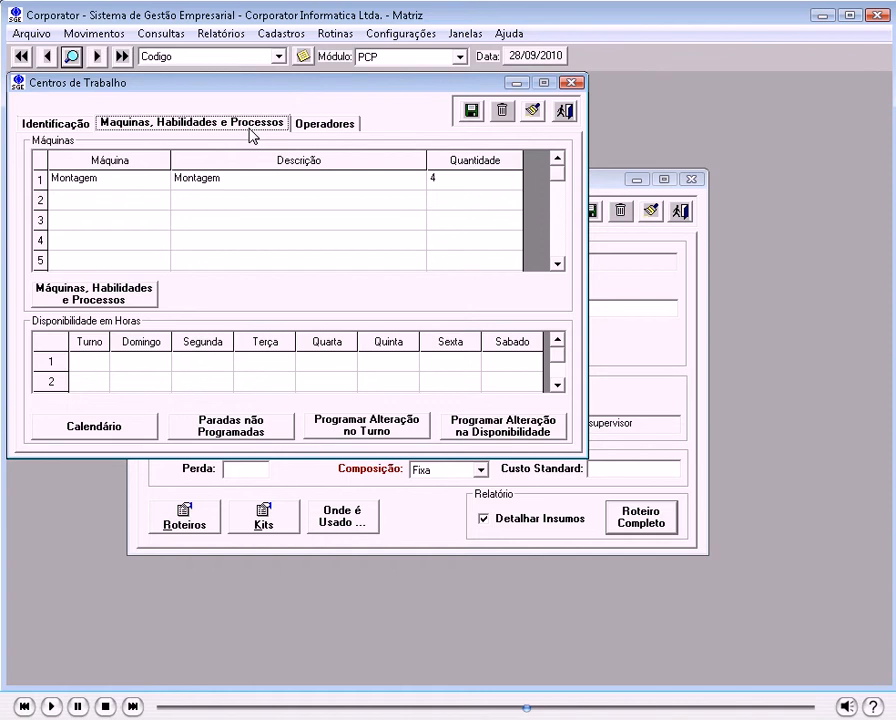
- Open the availability change scheduling form for the Montagem machine to examine its fields, and close it without scheduling anything
click(512, 428)
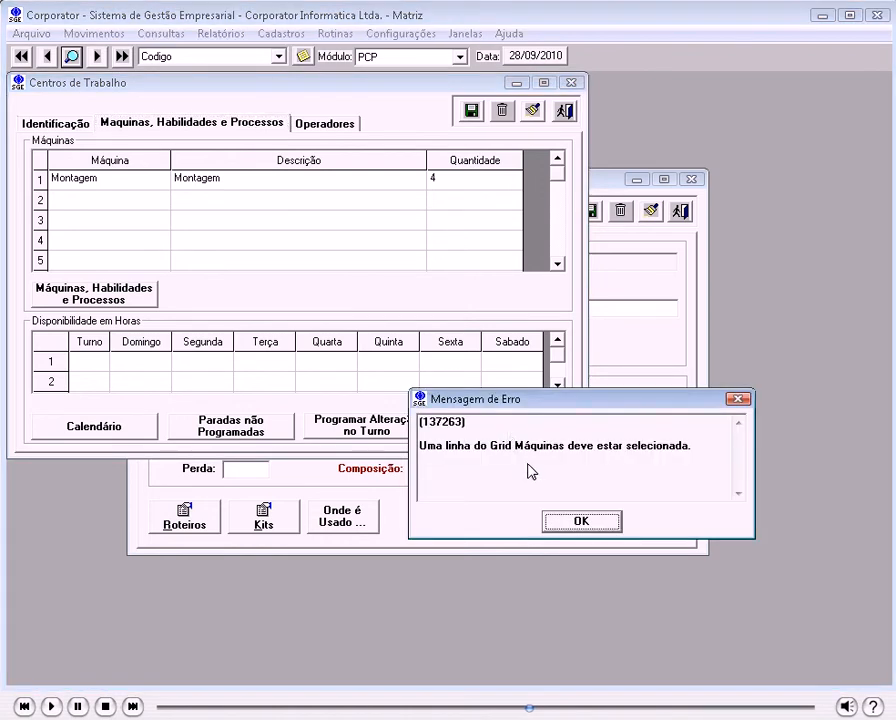
click(580, 521)
click(108, 178)
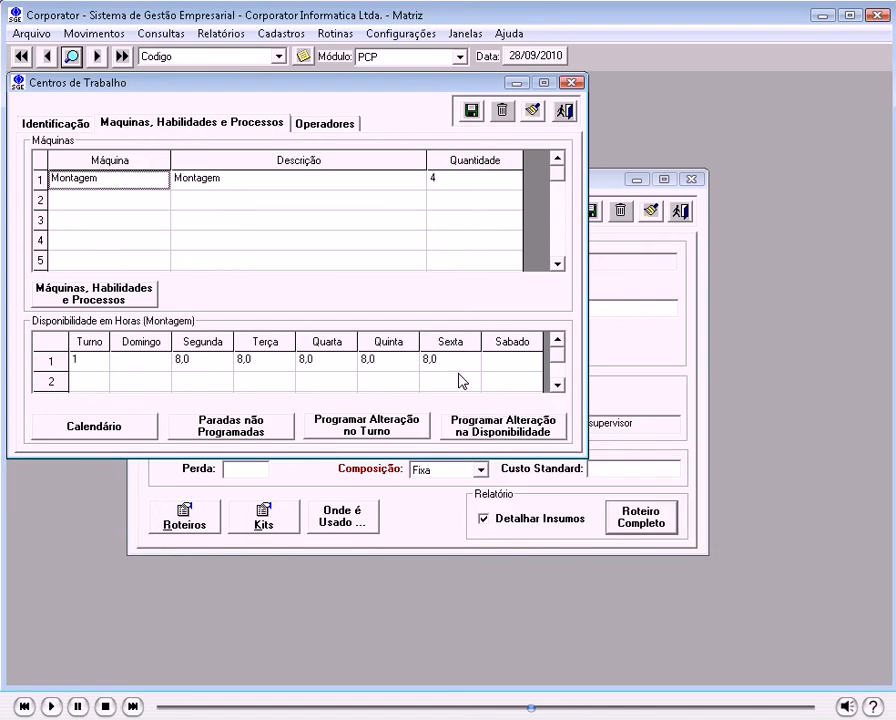
click(512, 428)
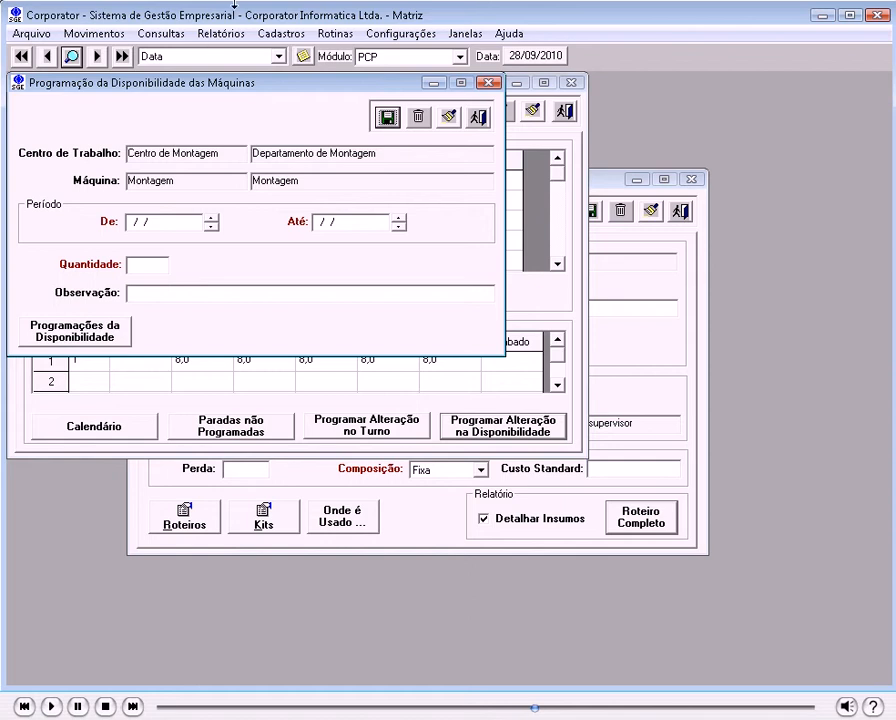
drag(278, 103, 492, 416)
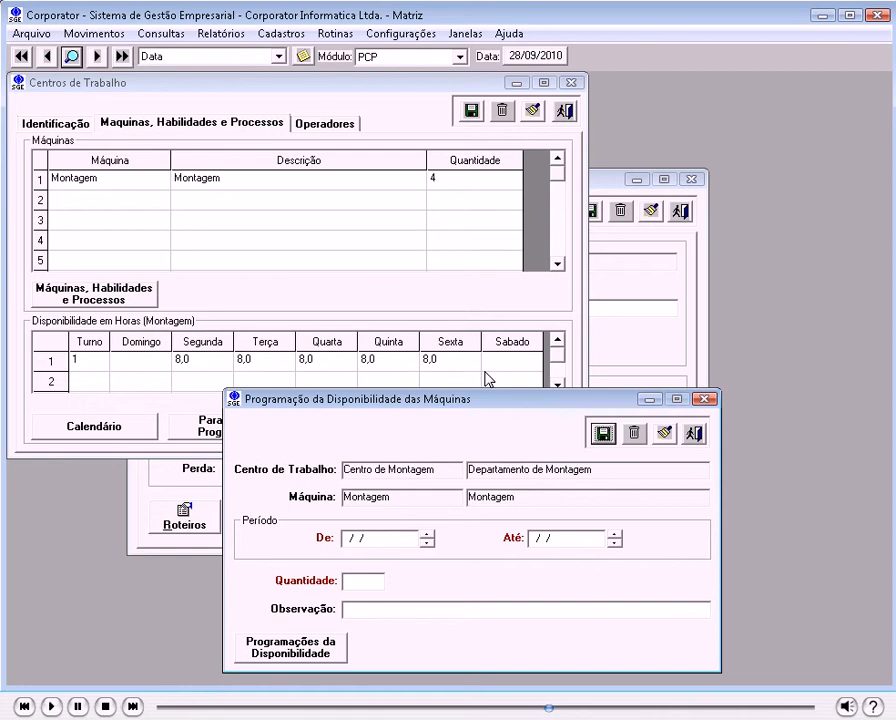
click(716, 402)
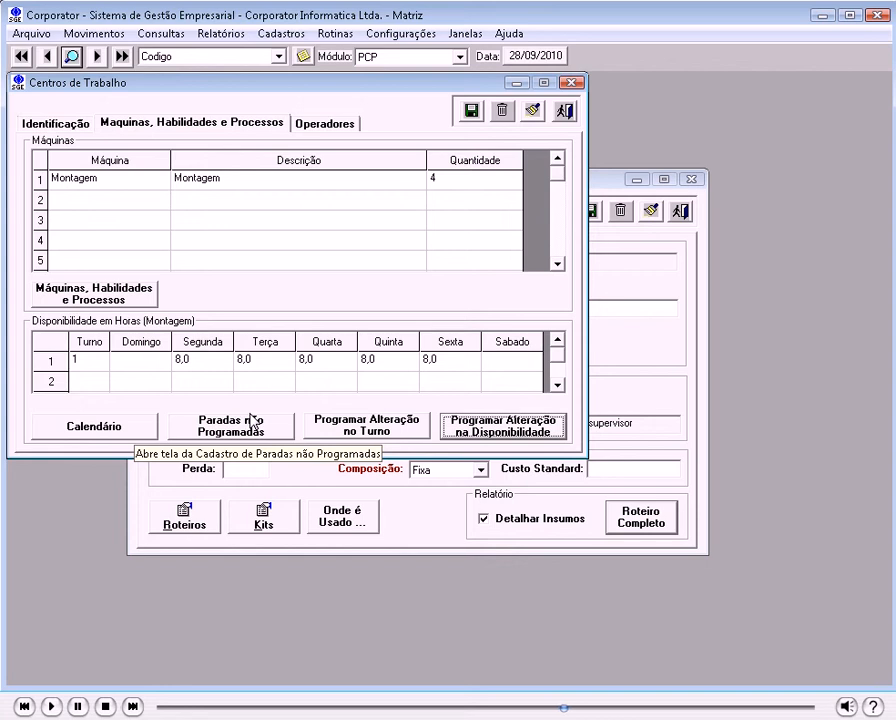
- Preview the Montagem machine's calendar report, close it, and view the work center's machine operators
click(129, 431)
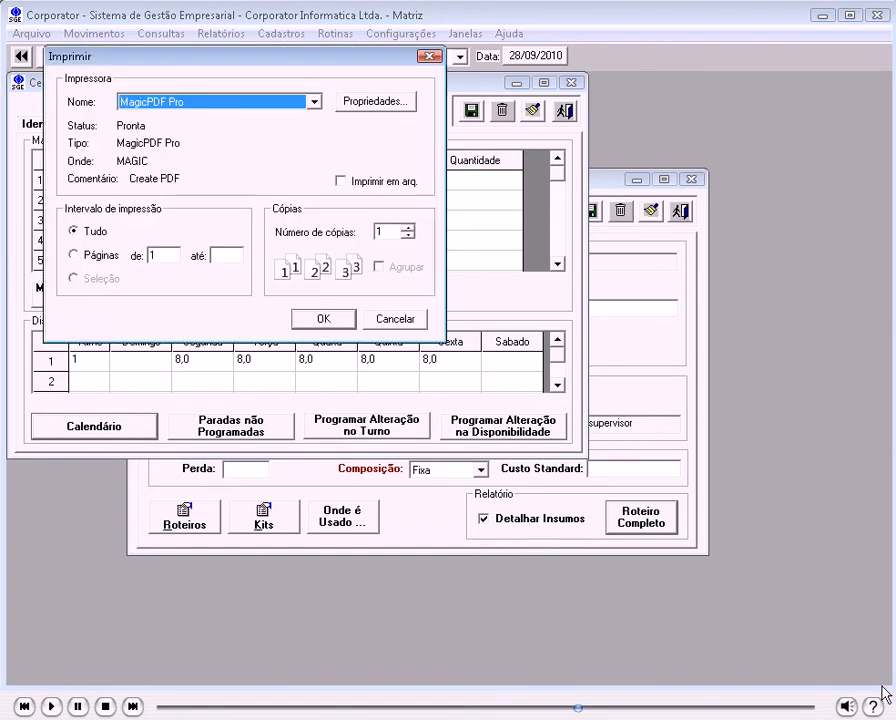
click(324, 318)
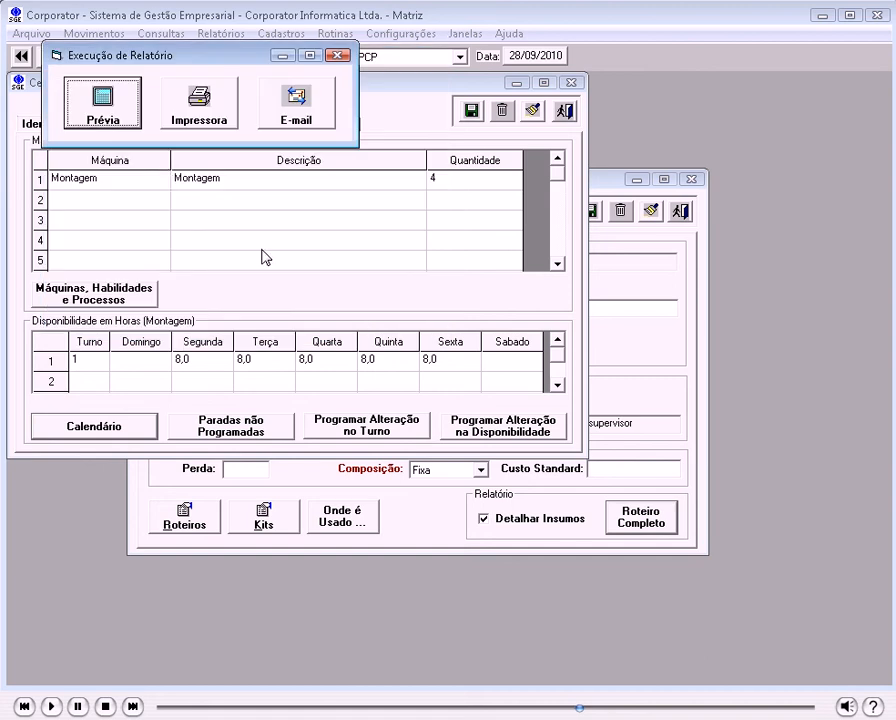
click(104, 124)
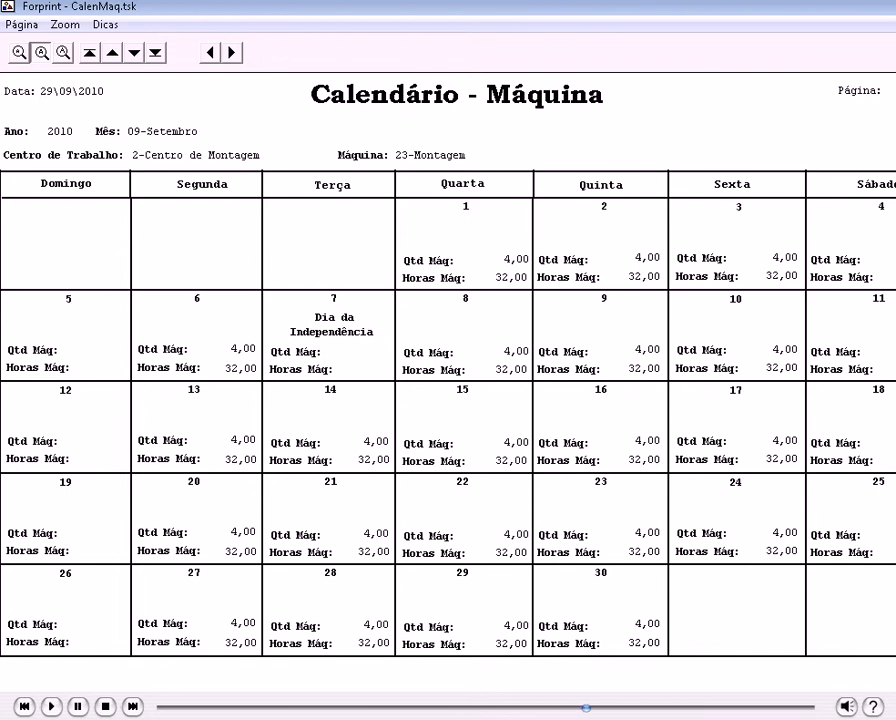
click(24, 26)
click(52, 181)
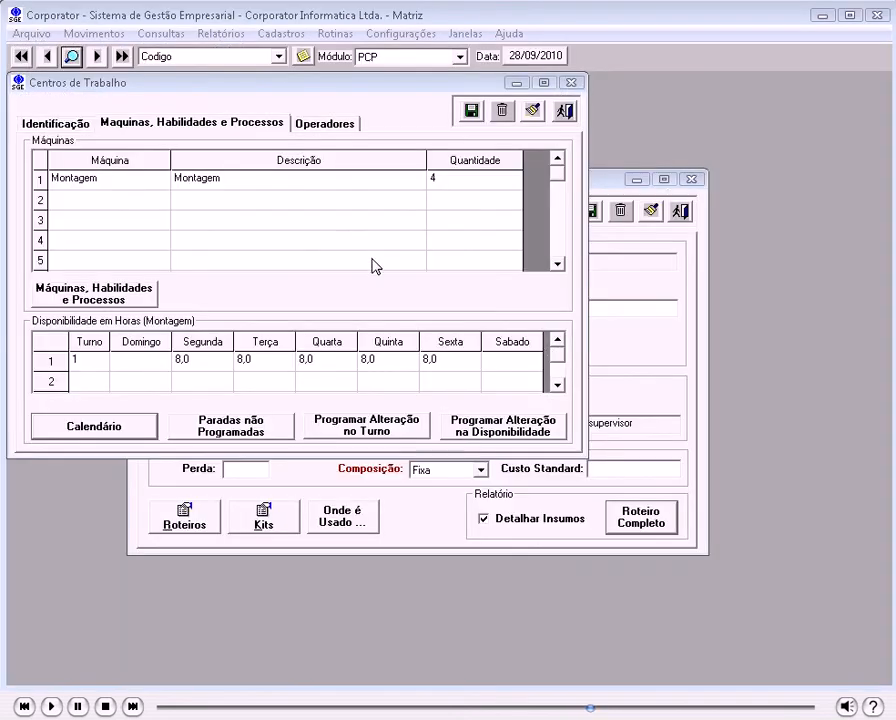
click(334, 130)
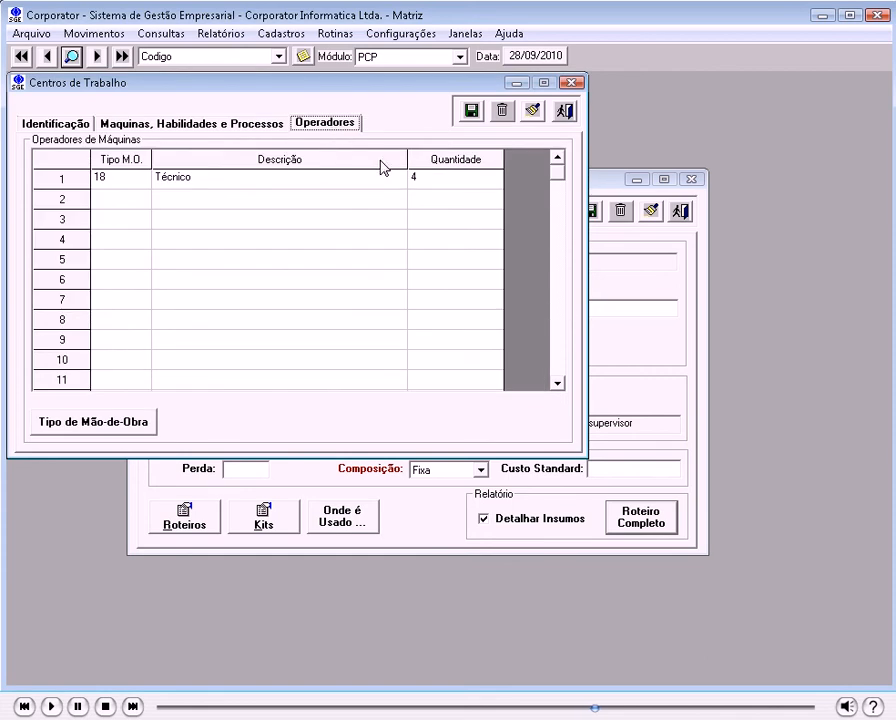
click(434, 176)
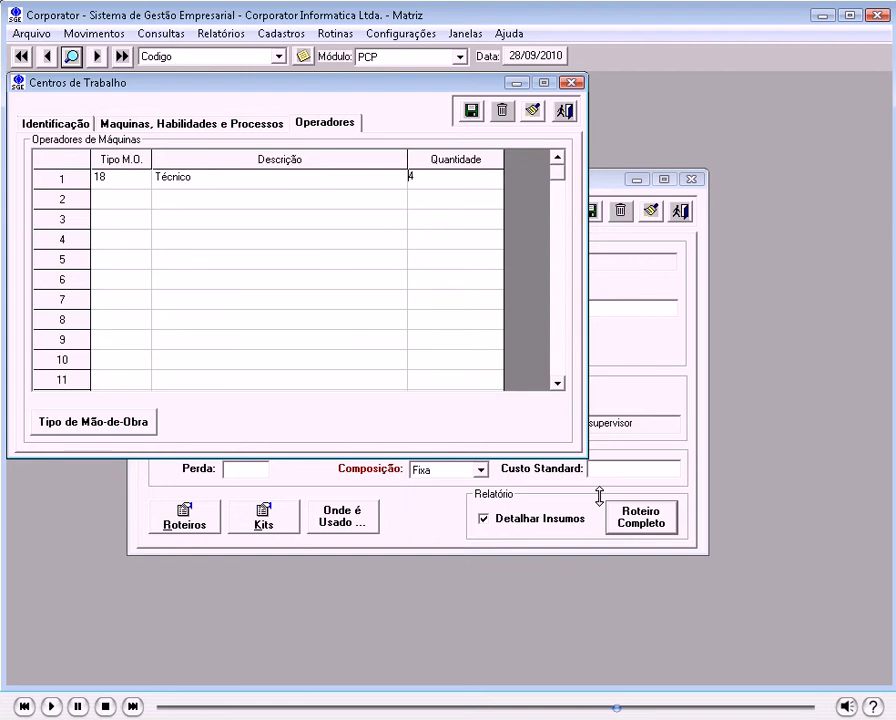
- Open the production rate form (Taxas de Produção) and load the rate for competência Montar and product 2137
click(278, 34)
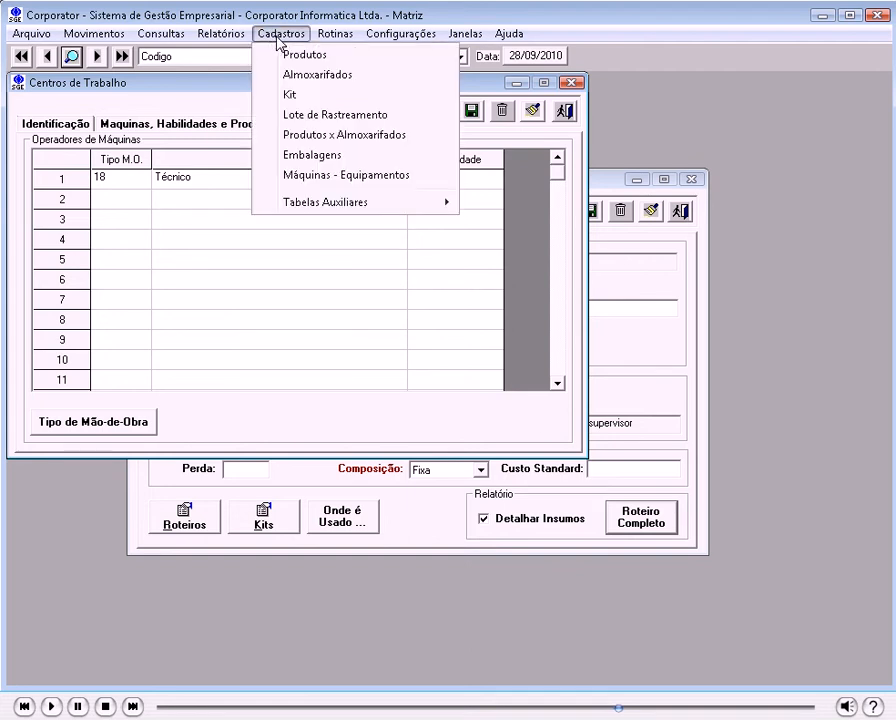
mouse_move(370, 202)
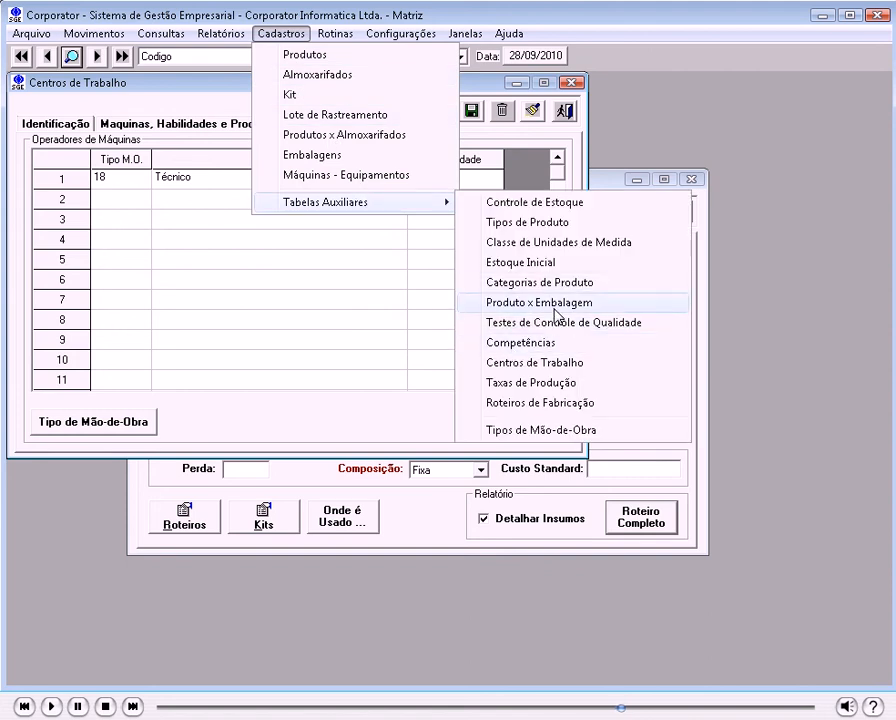
click(526, 384)
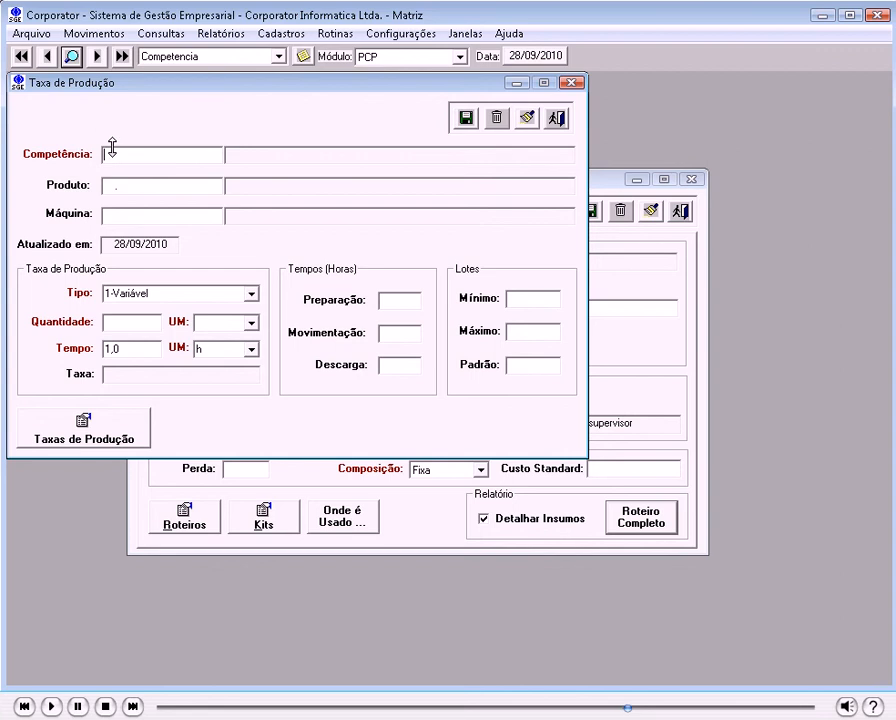
text(Montar)
key(Tab)
text(2137)
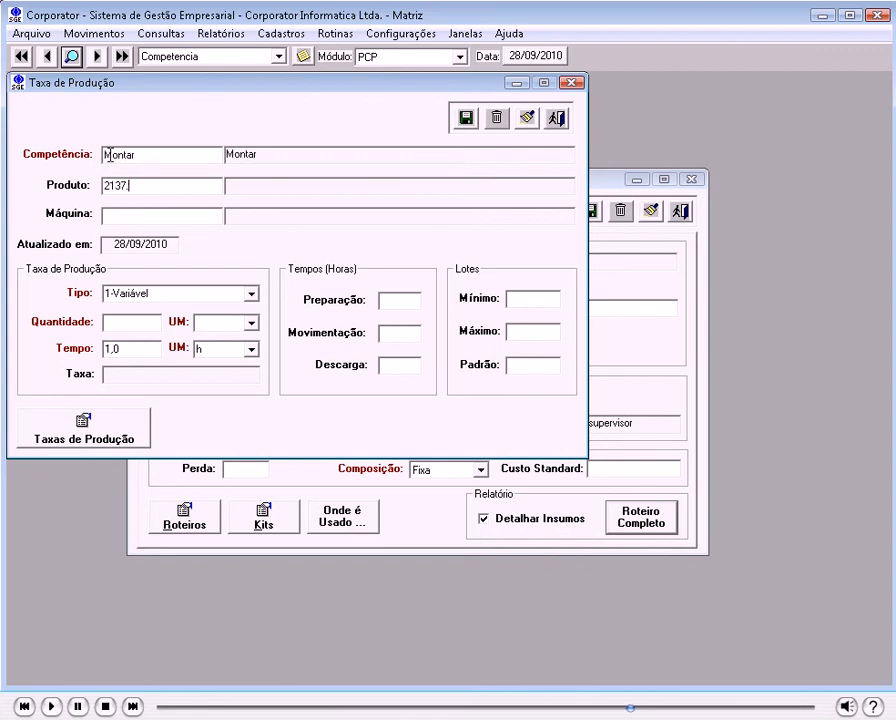
text(.)
key(Tab)
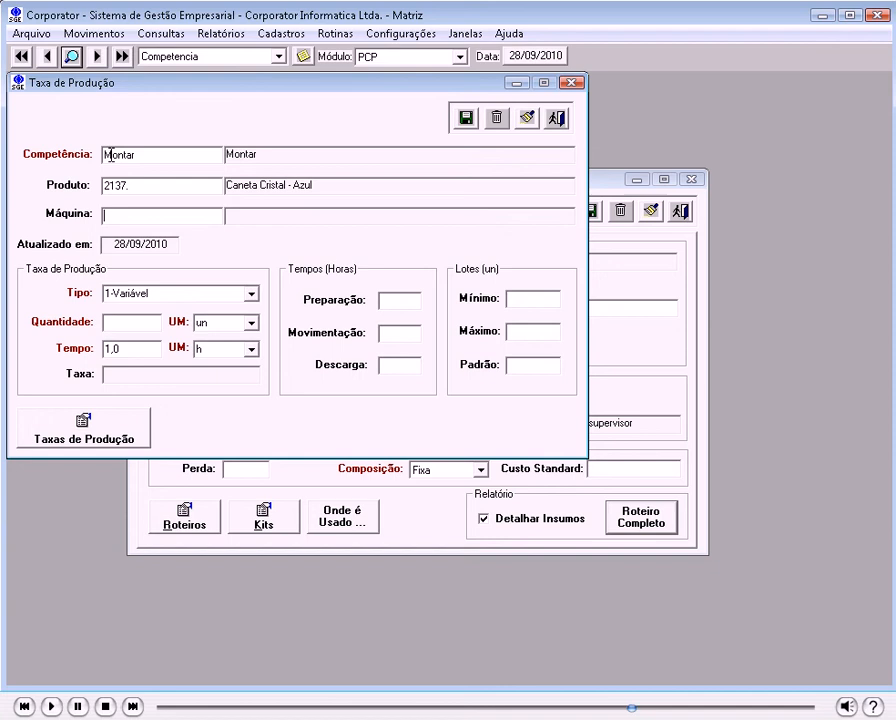
click(84, 58)
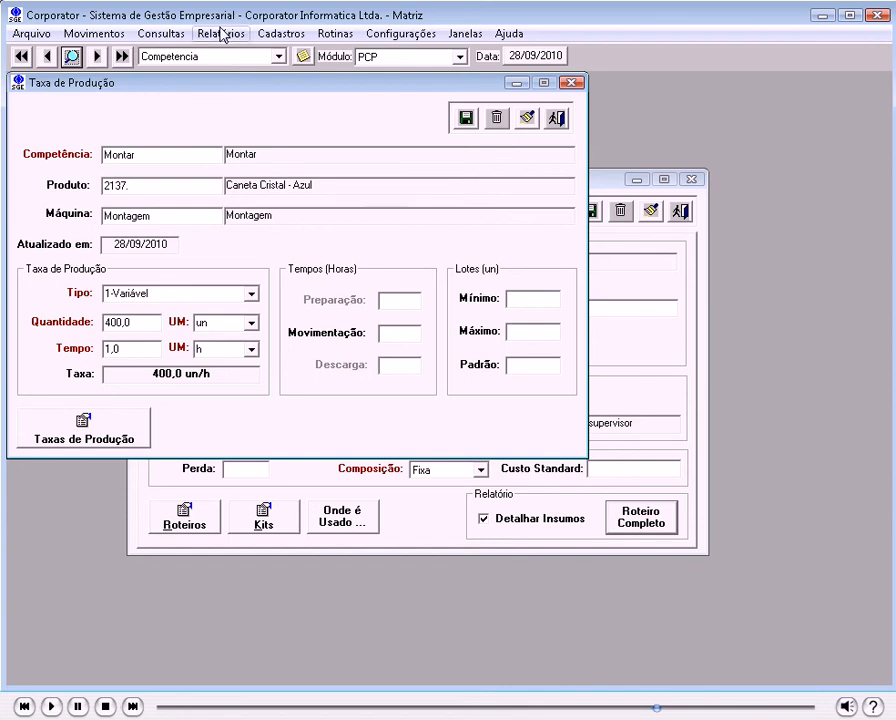
- Review the production time of the routing's Montar operation, briefly enabling and disabling the option to ignore the registered production rate
click(277, 34)
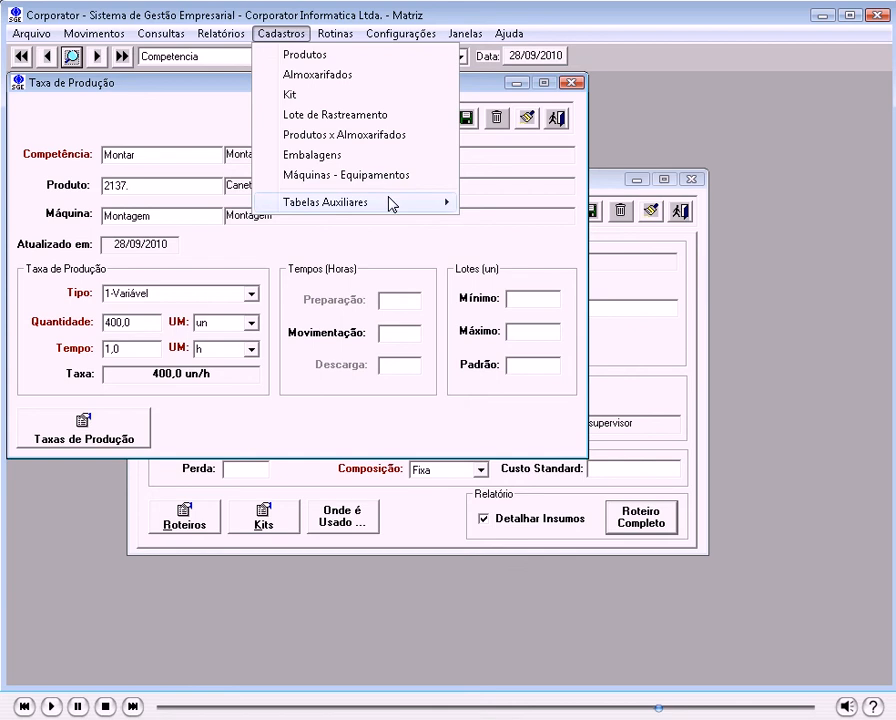
mouse_move(391, 204)
click(508, 403)
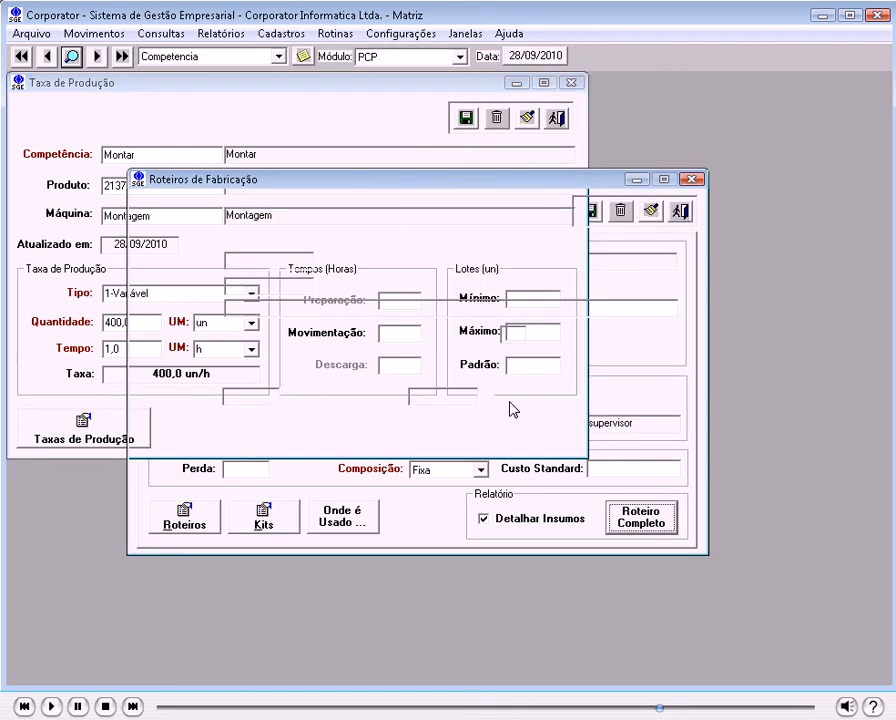
click(222, 223)
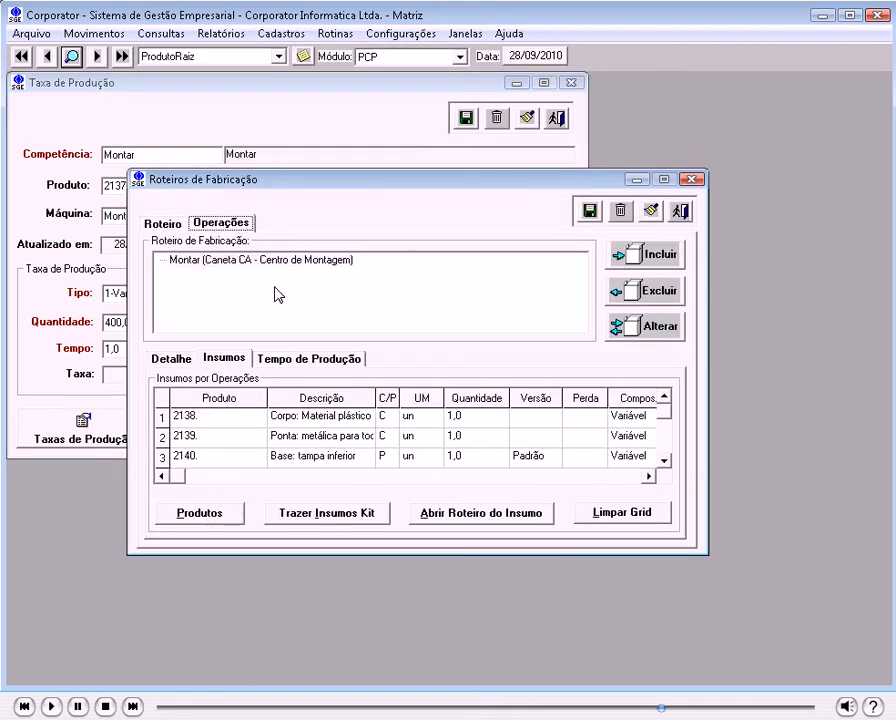
click(280, 361)
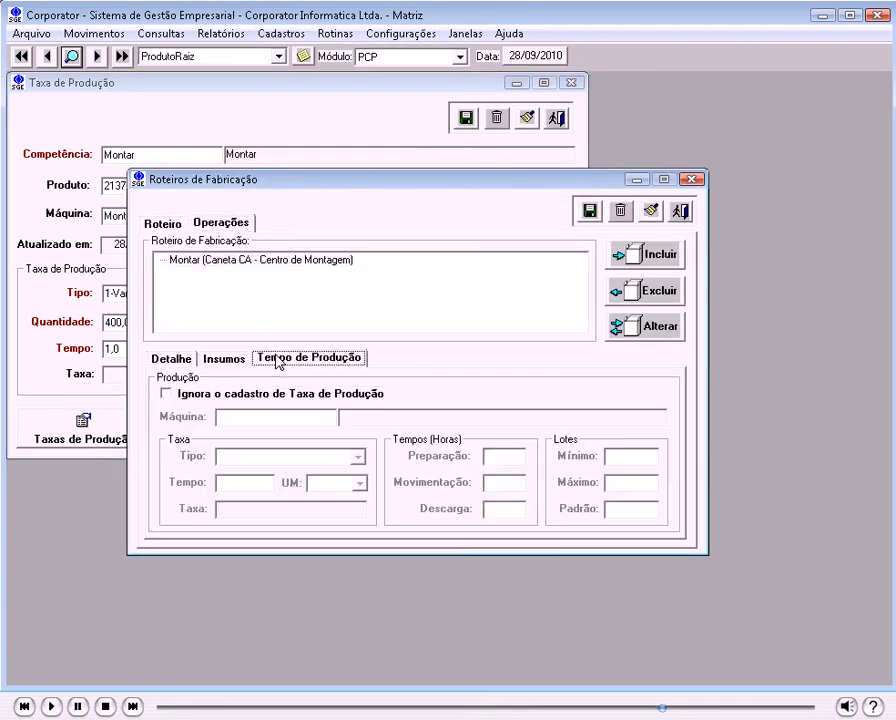
click(194, 396)
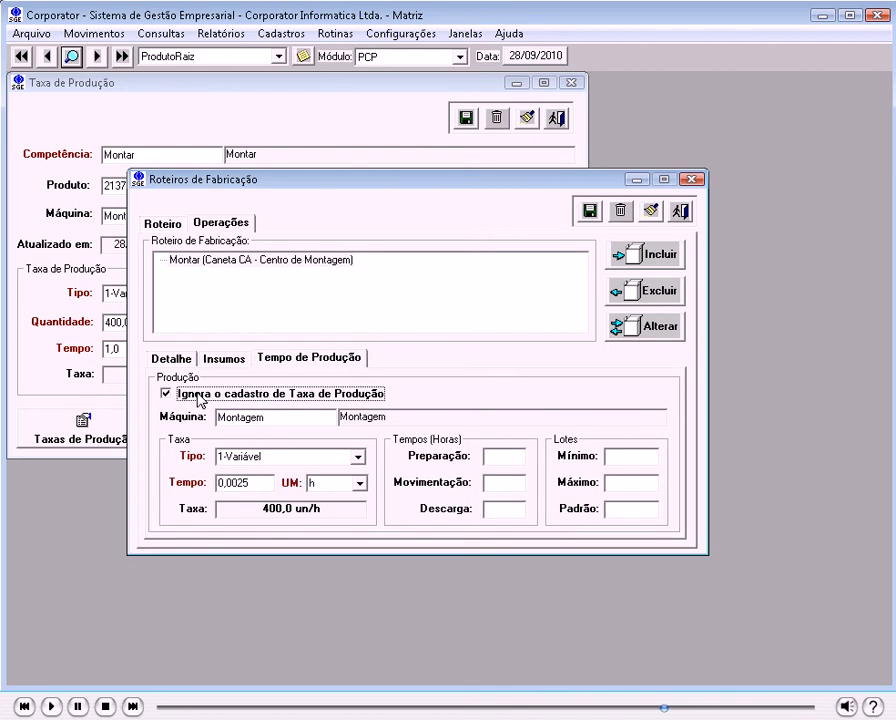
click(217, 400)
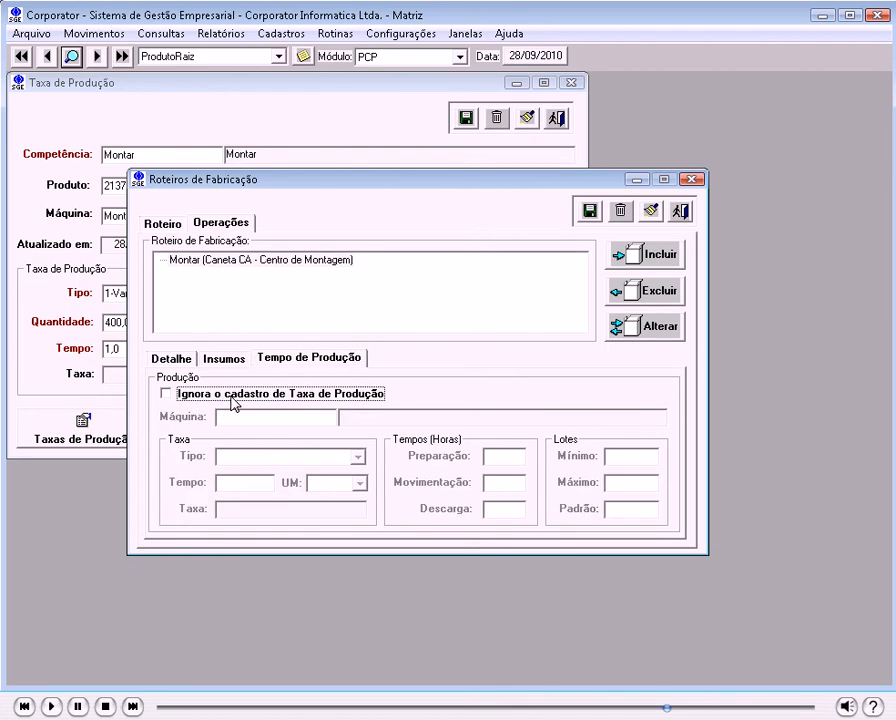
- Examine the Montar operation's details and its list of suitable machines (Máquinas Aptas), and close the list
click(171, 358)
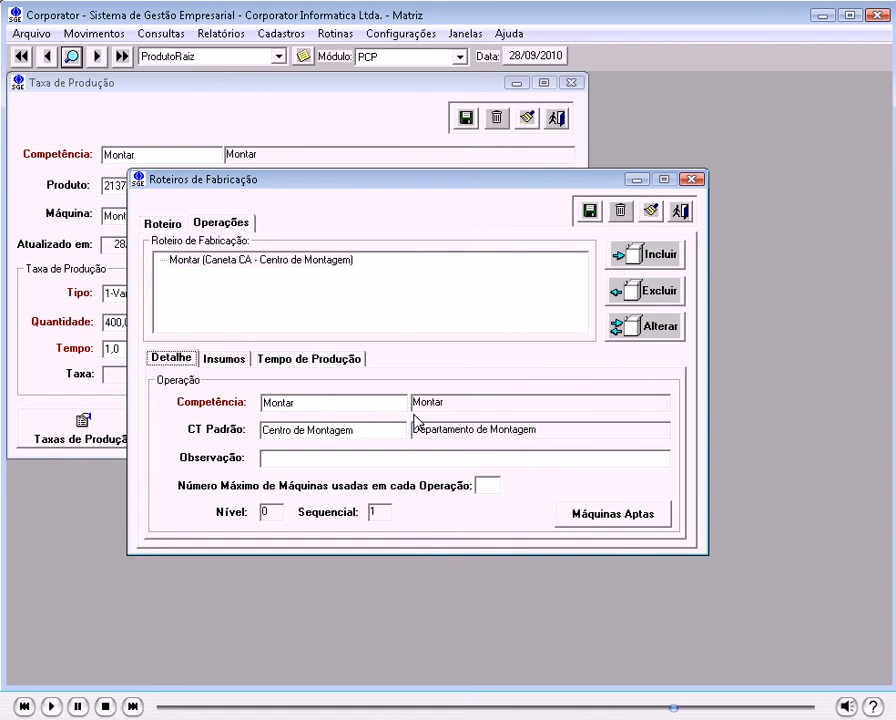
click(611, 517)
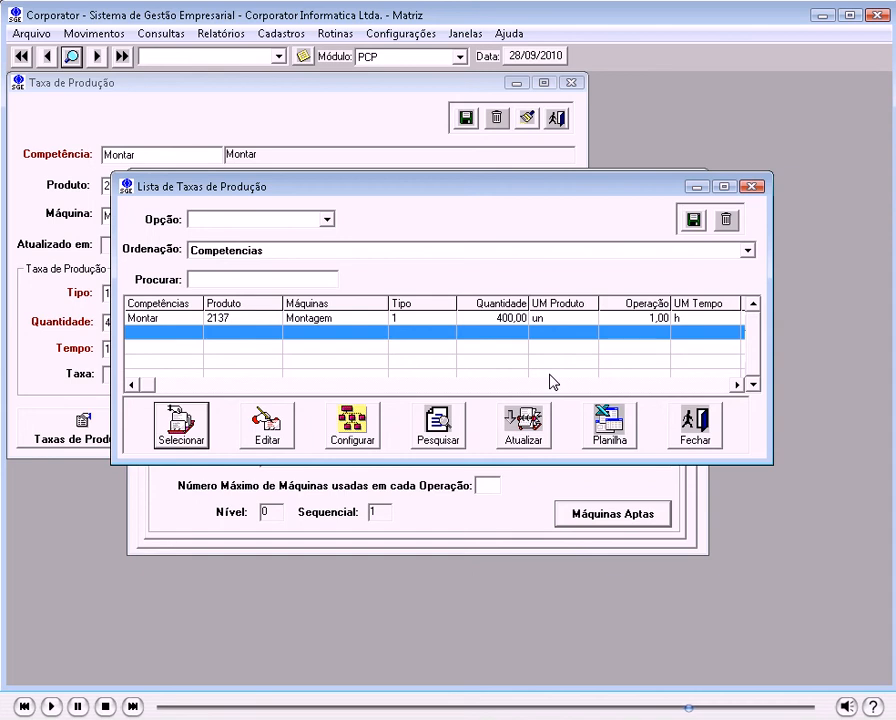
click(715, 427)
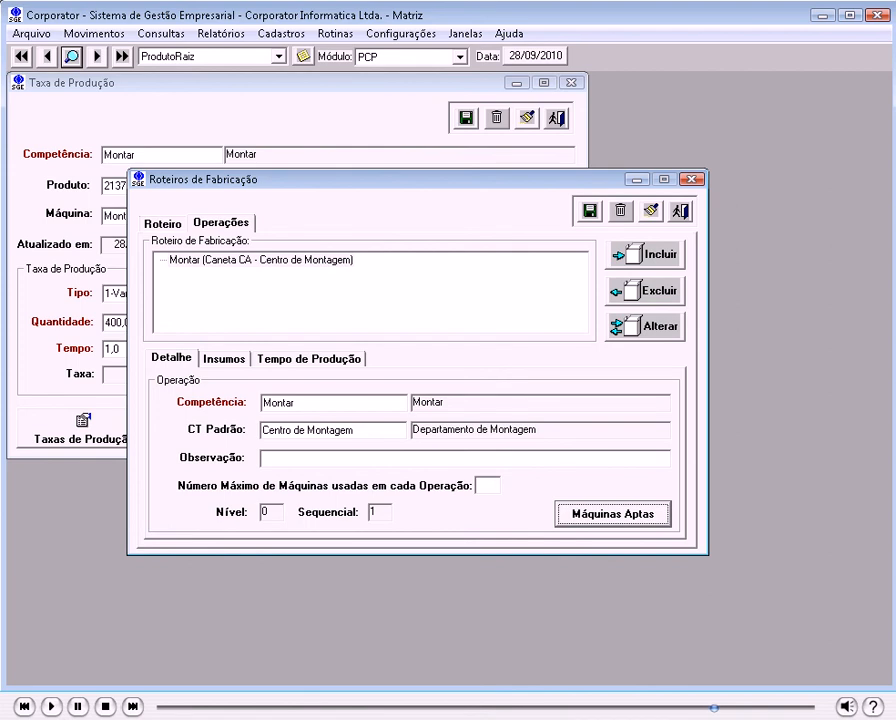
- Delete all the inputs, products 2138 through 2142, one by one from the Montar operation's input list (Insumos)
click(229, 360)
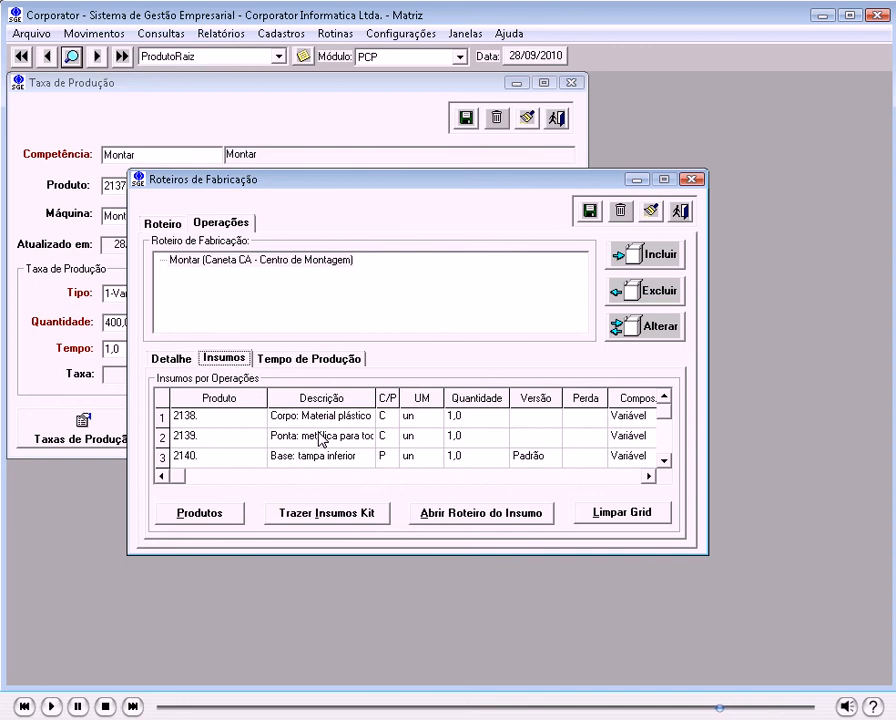
click(226, 420)
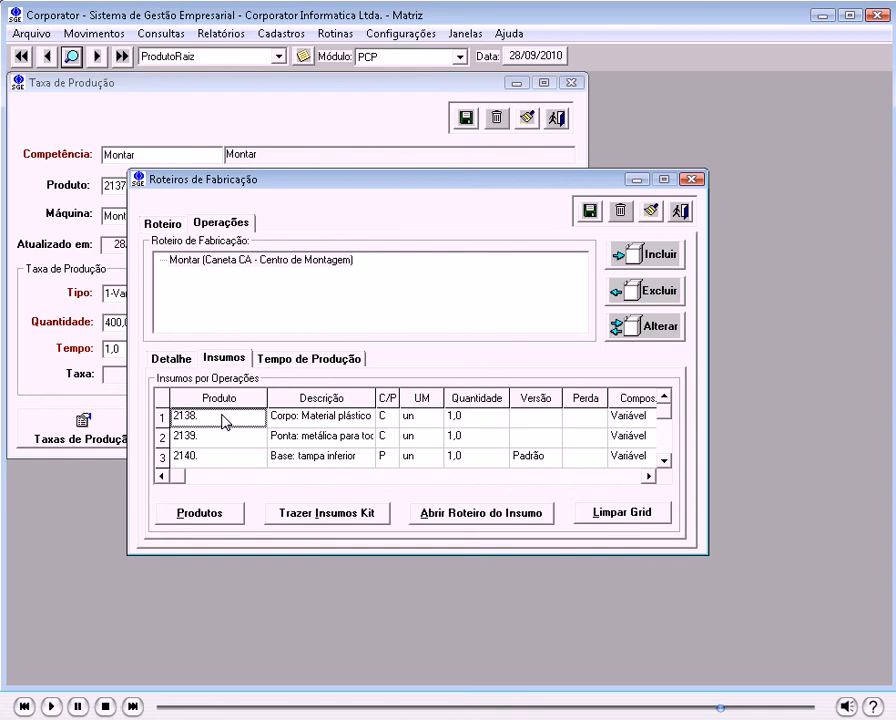
key(Delete)
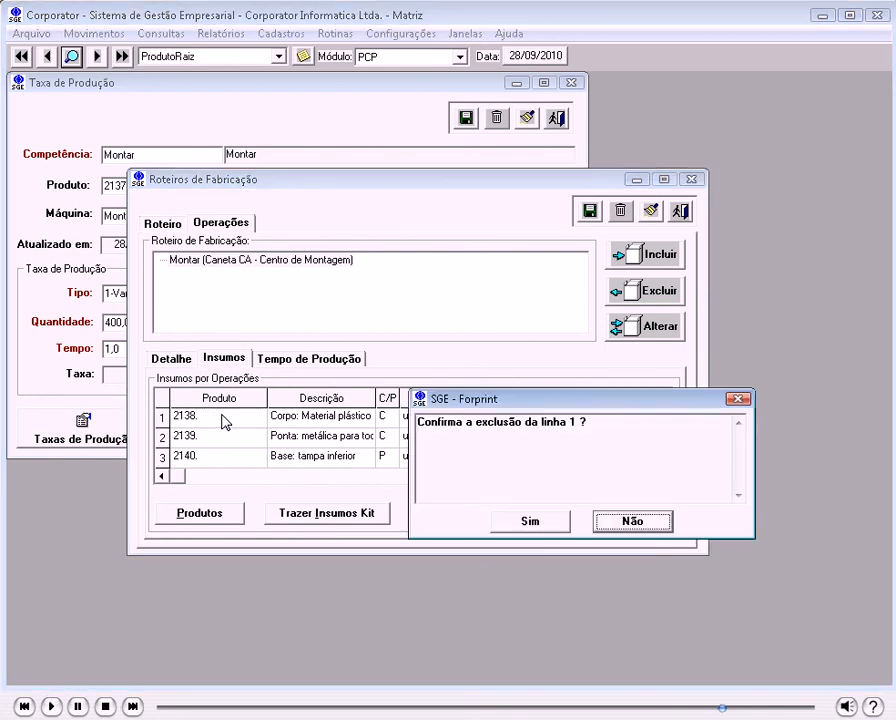
click(532, 522)
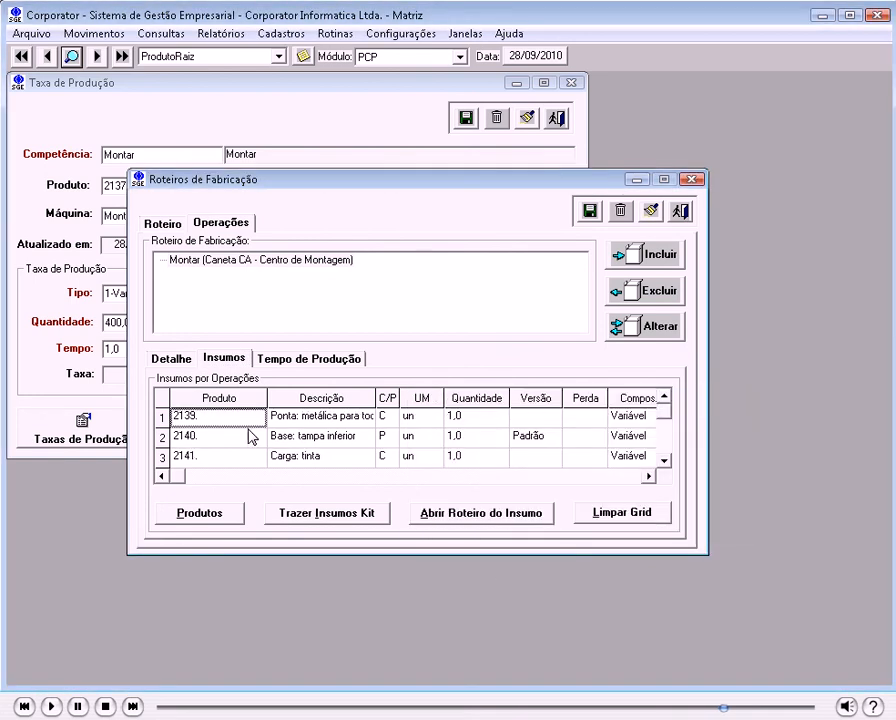
key(Delete)
click(536, 524)
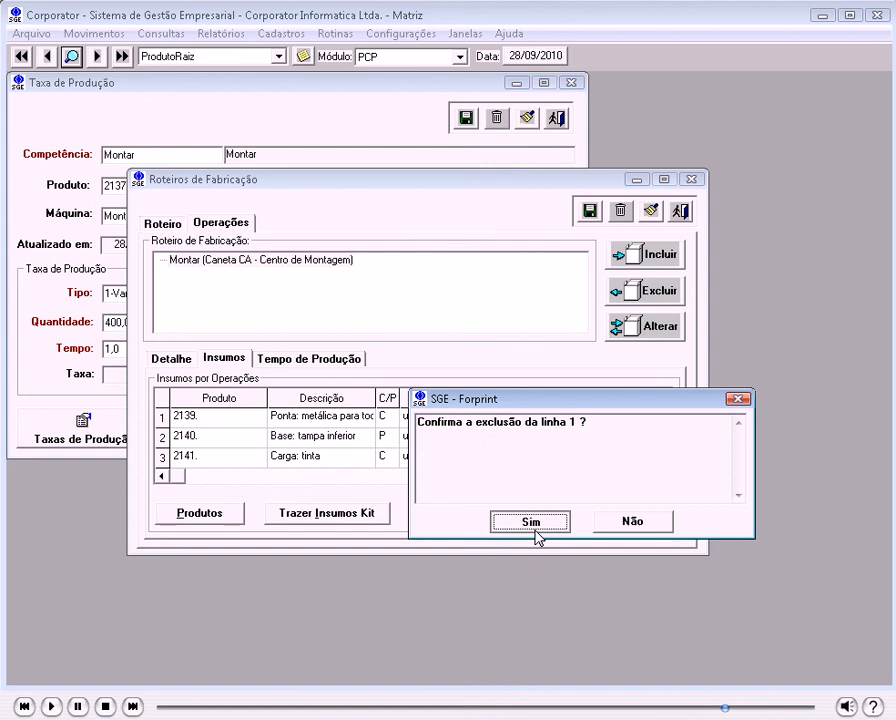
key(Delete)
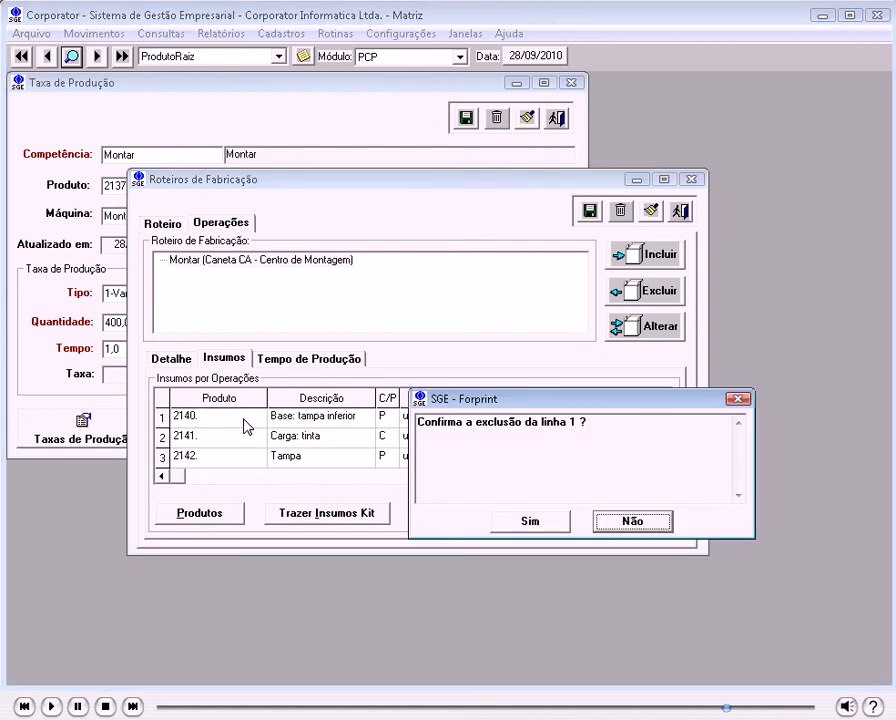
click(526, 522)
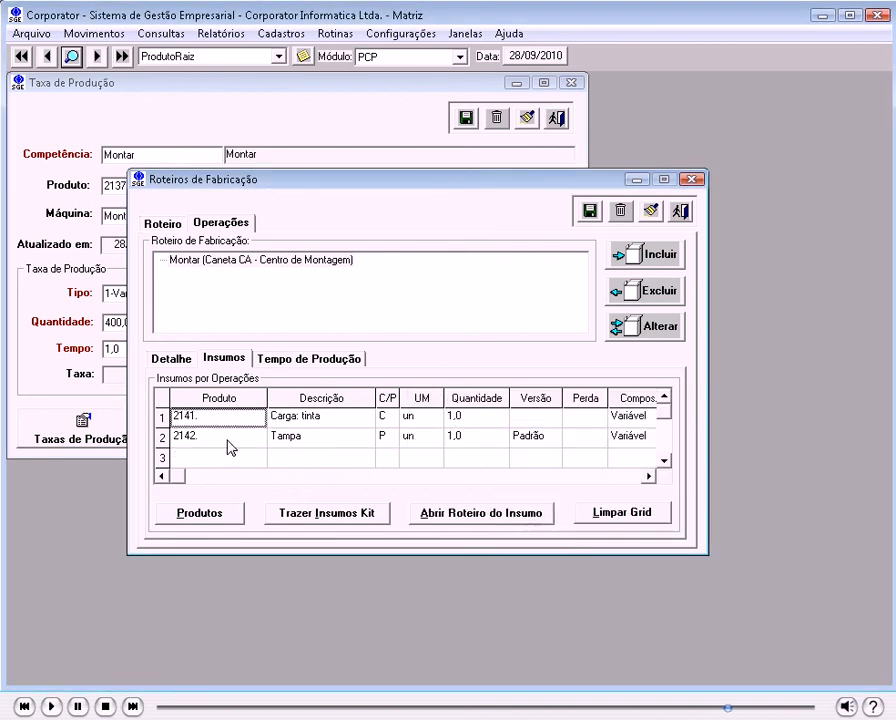
key(Delete)
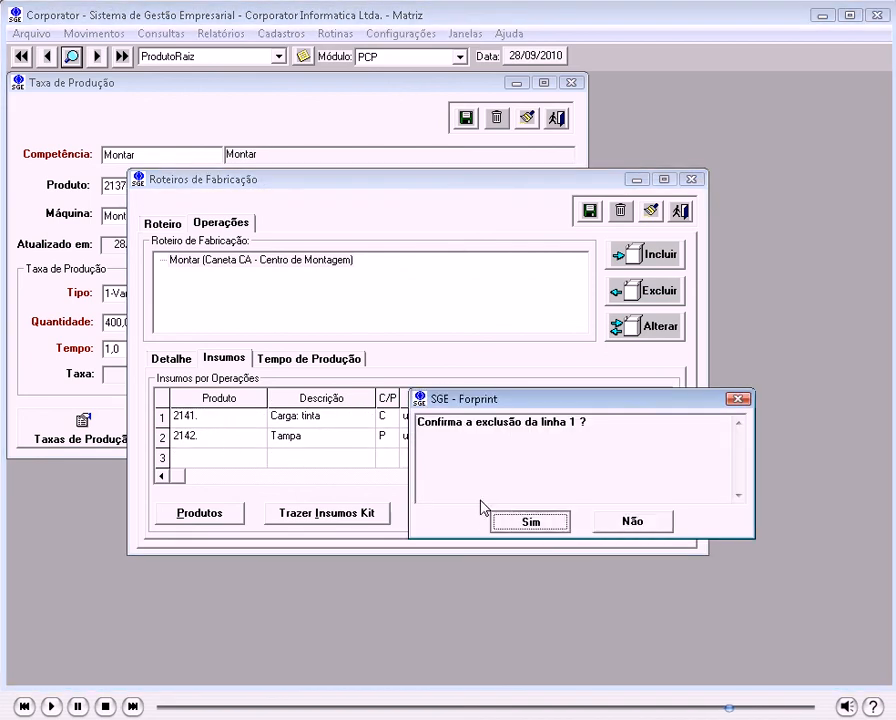
click(520, 521)
key(Delete)
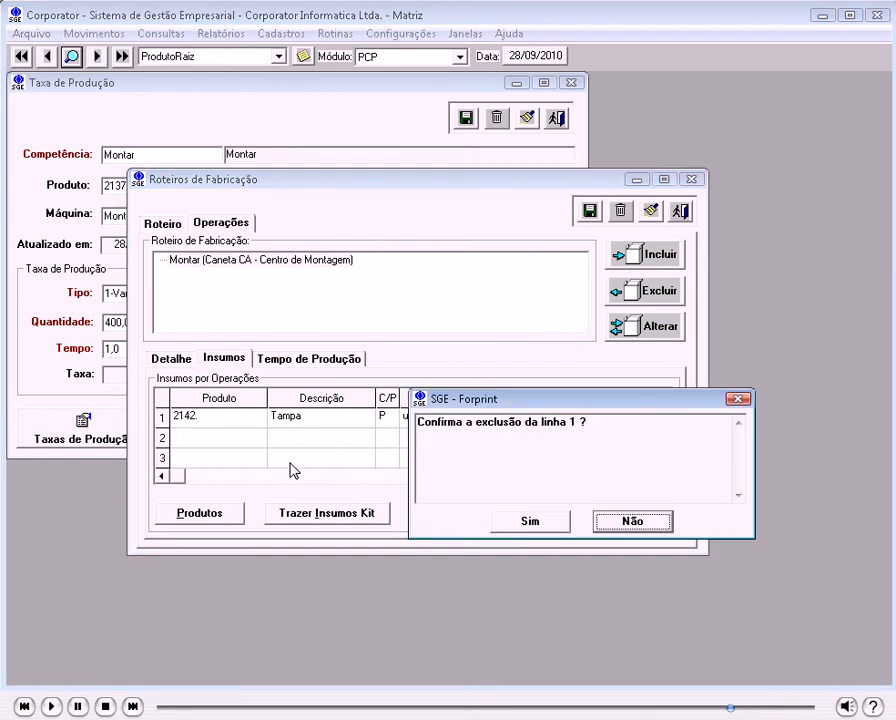
click(536, 528)
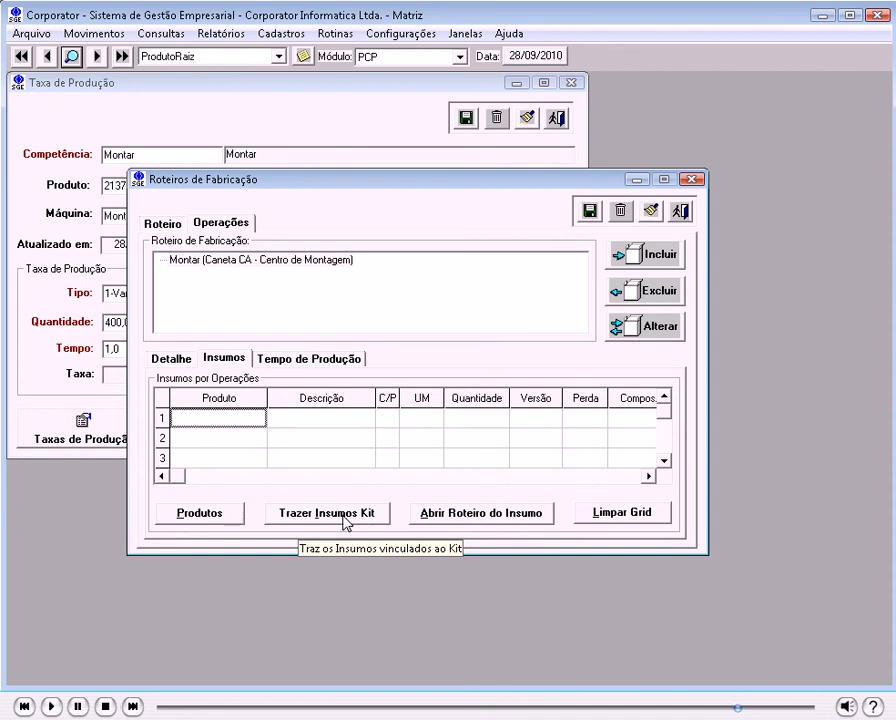
- Bring the inputs linked to the kit into the Montar operation and reselect that operation in the routing
click(345, 520)
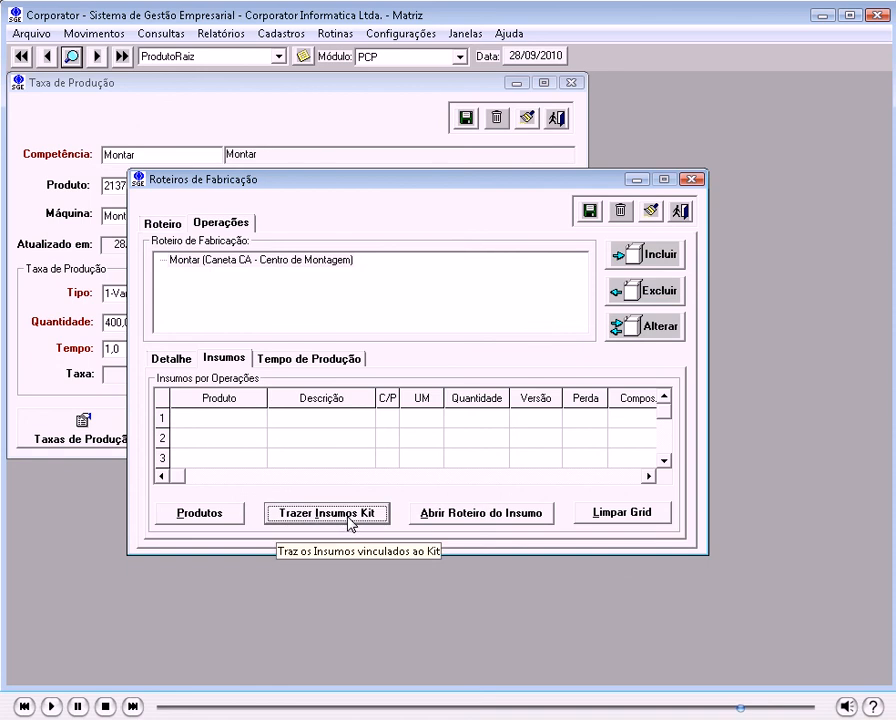
click(308, 262)
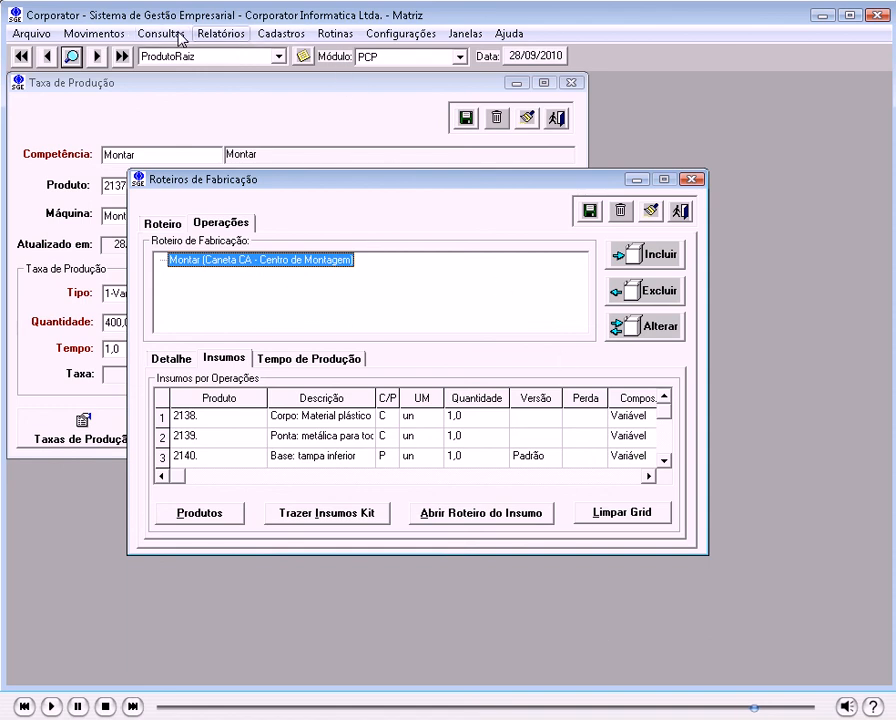
- Open the report Necessidades de Produção do Roteiro de Fabricação and load its saved option W01
click(222, 33)
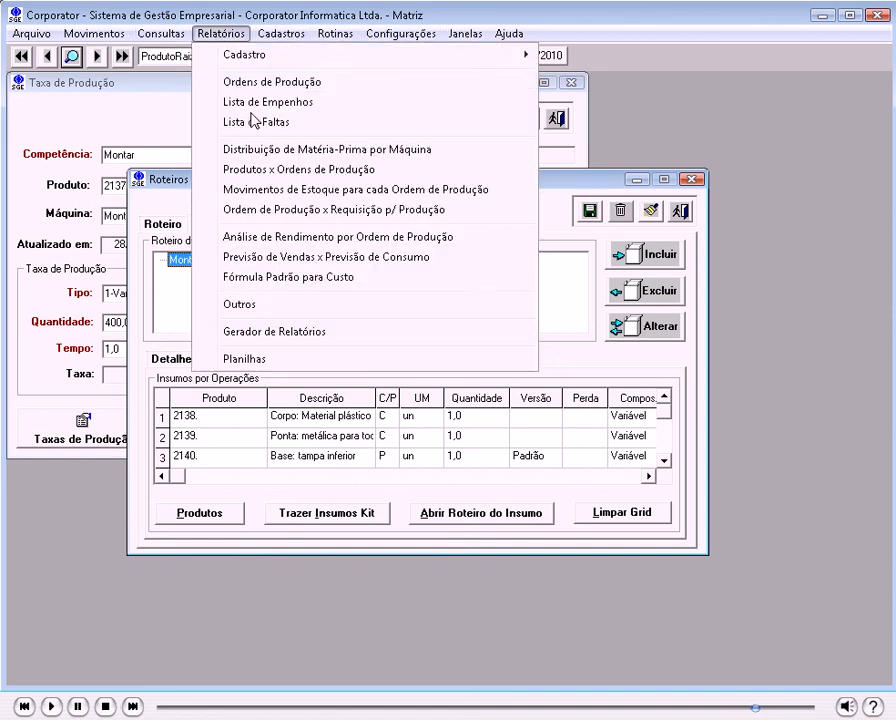
click(283, 306)
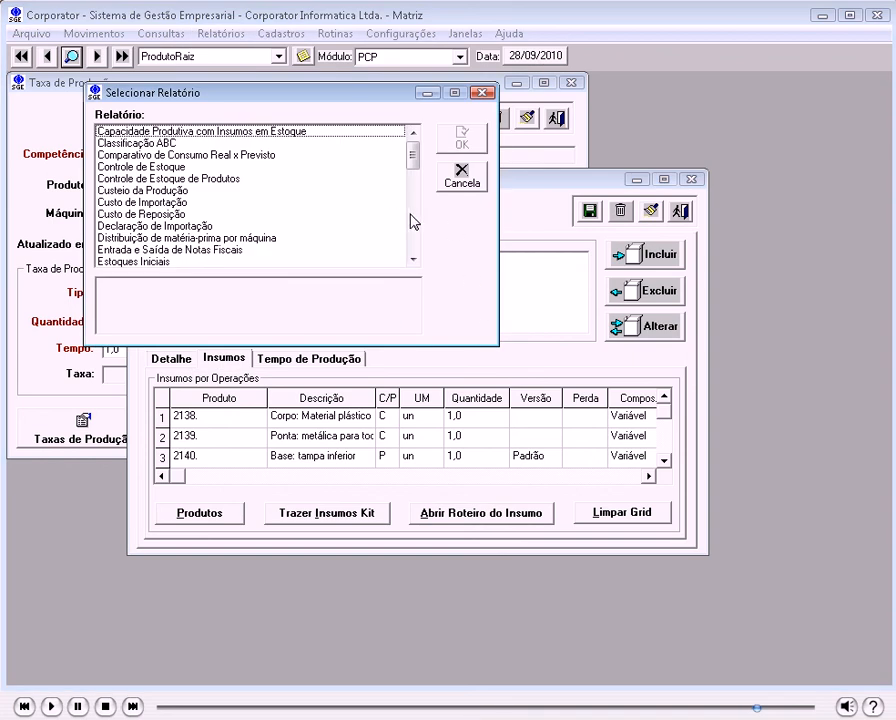
click(413, 216)
click(360, 190)
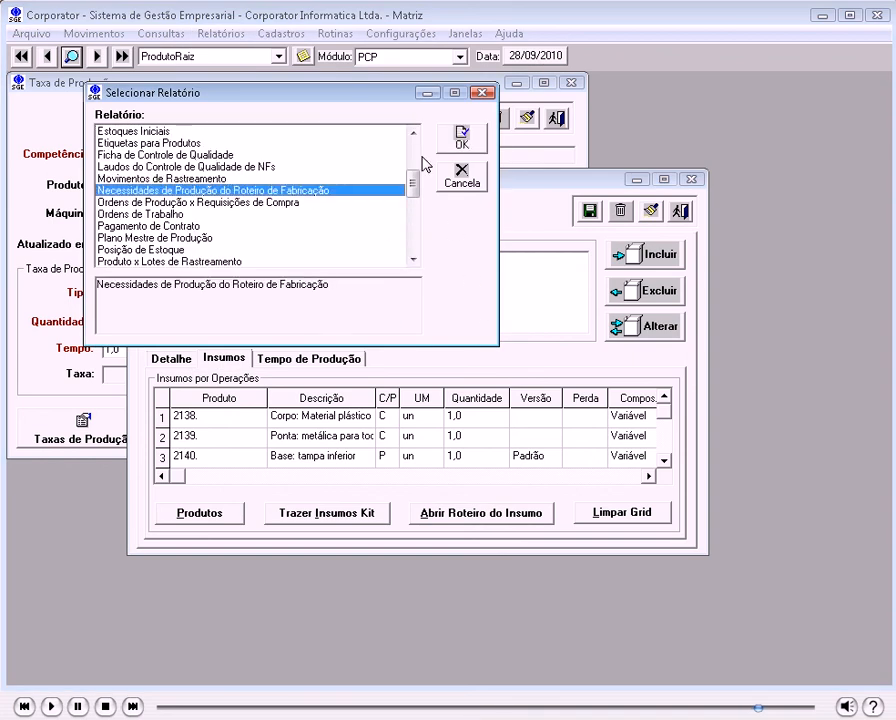
click(460, 143)
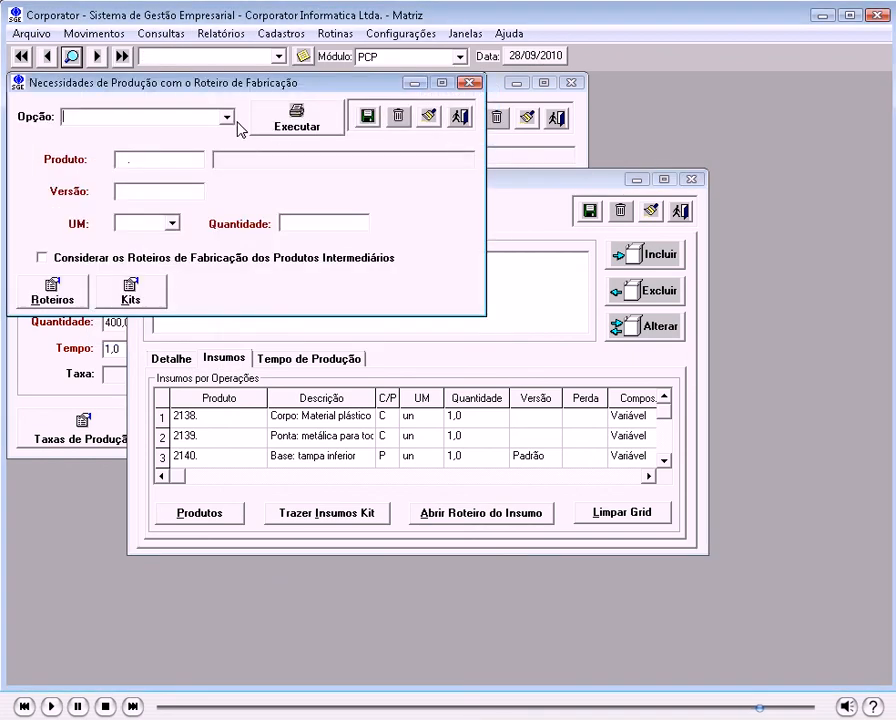
click(226, 118)
click(158, 146)
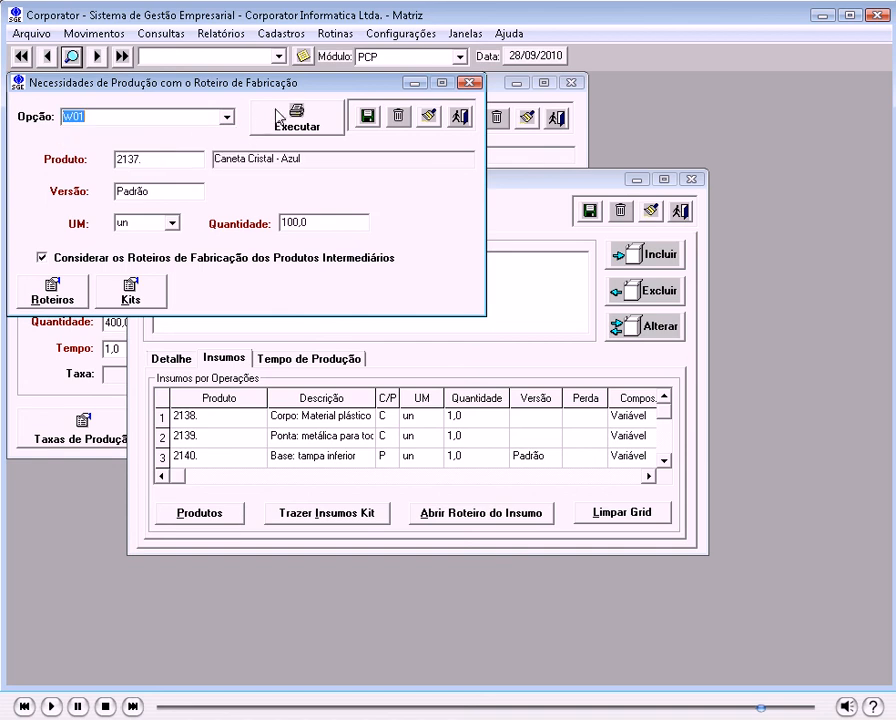
- Run the production needs report, examine its labor and input costs in the preview, close it, and return to the Taxa de Produção form
click(295, 116)
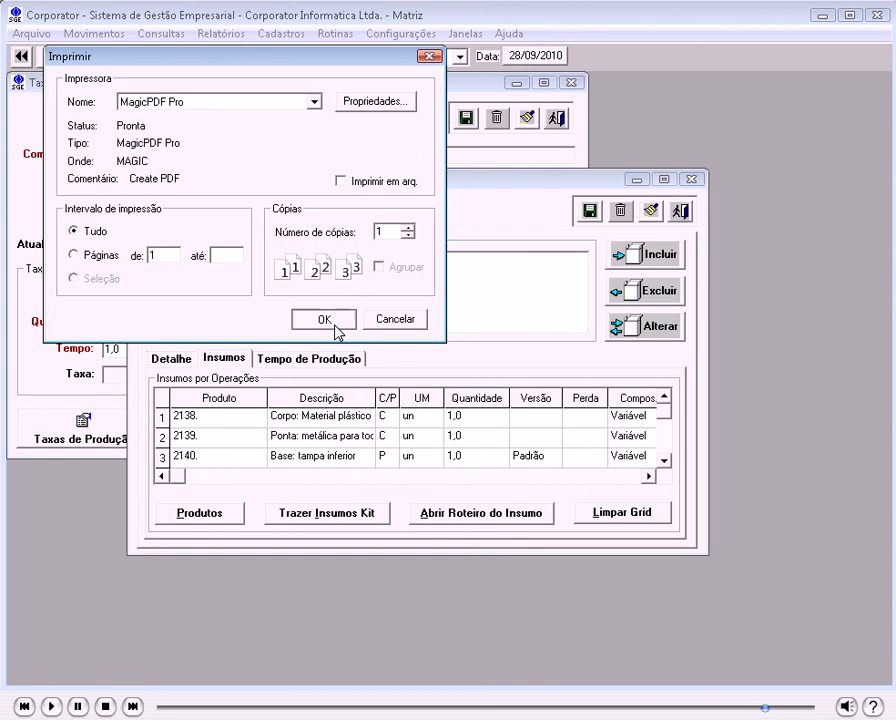
click(334, 318)
click(151, 186)
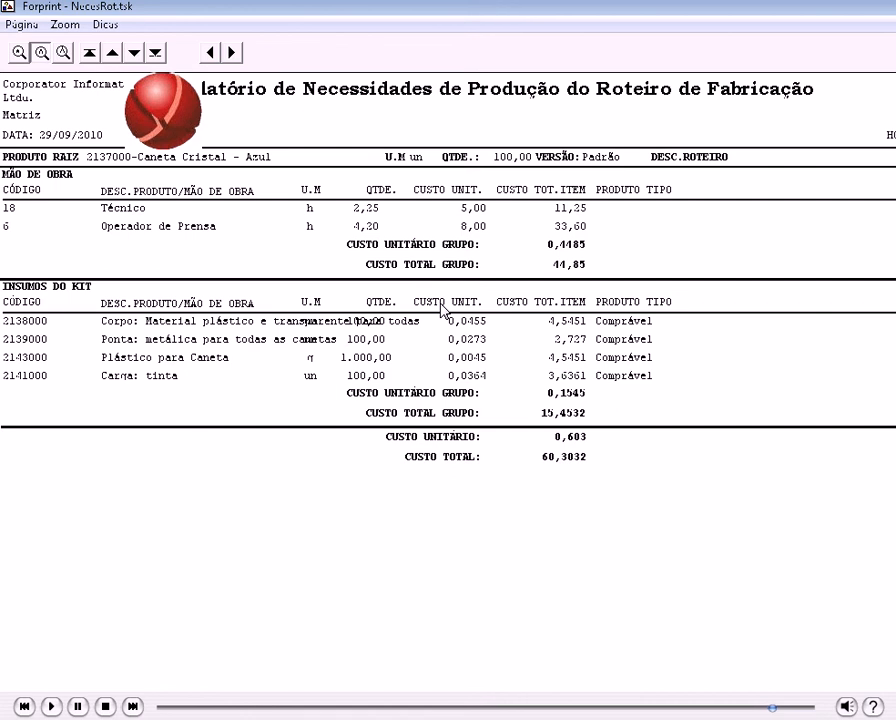
click(15, 26)
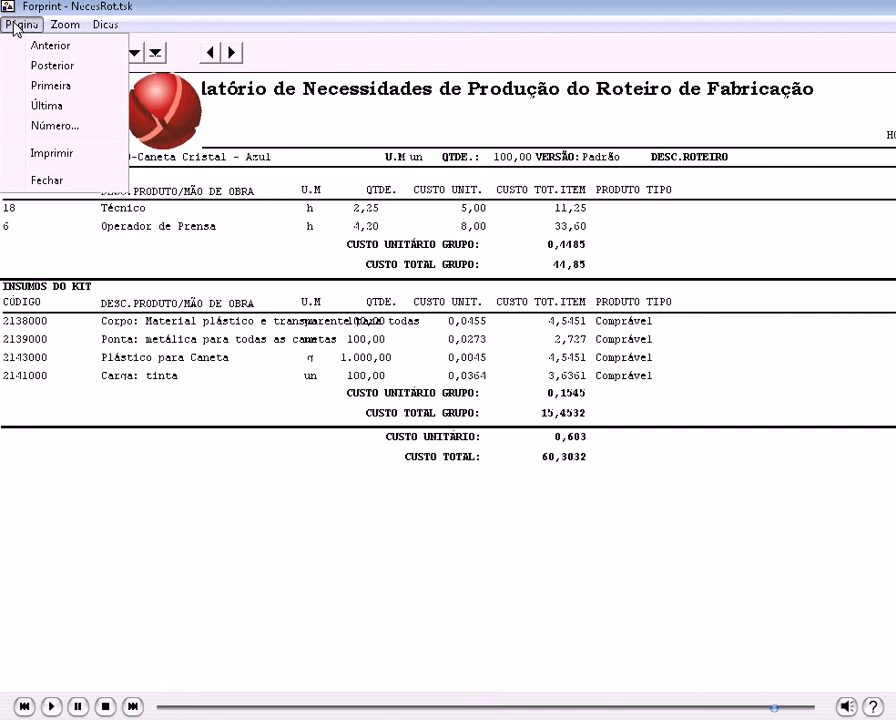
click(57, 181)
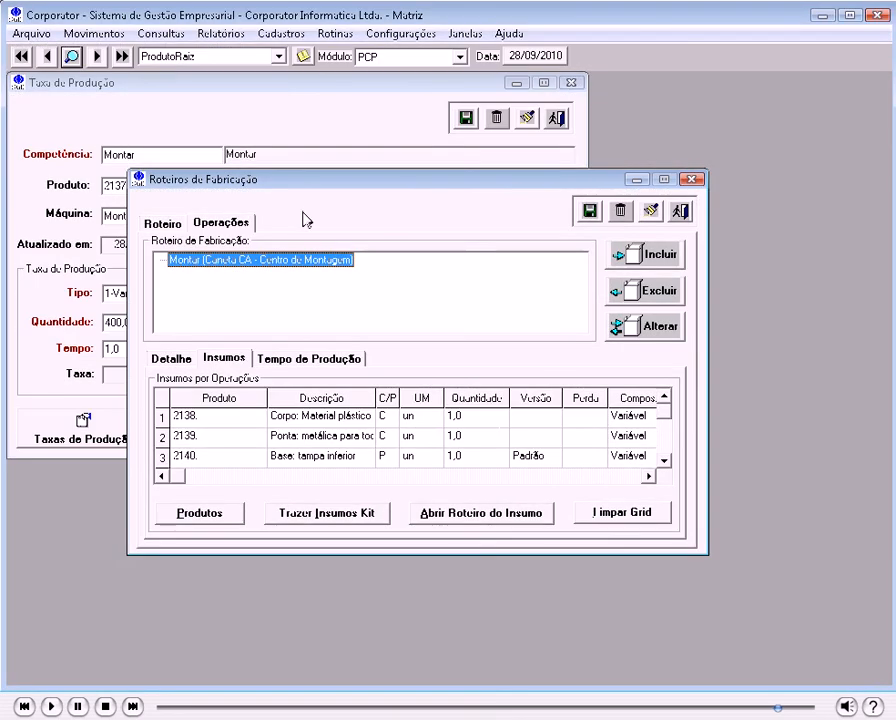
click(200, 88)
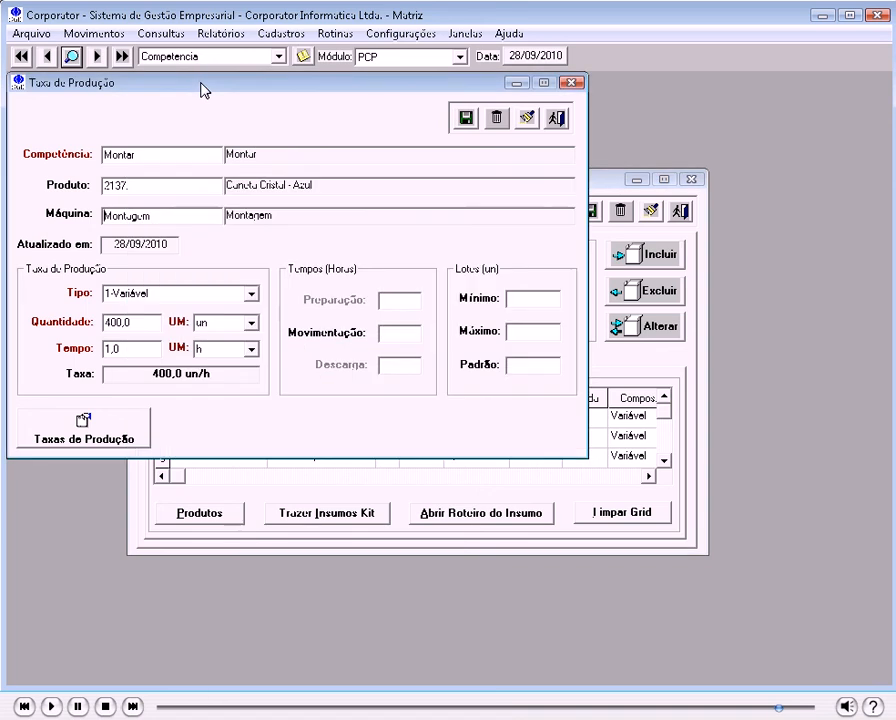